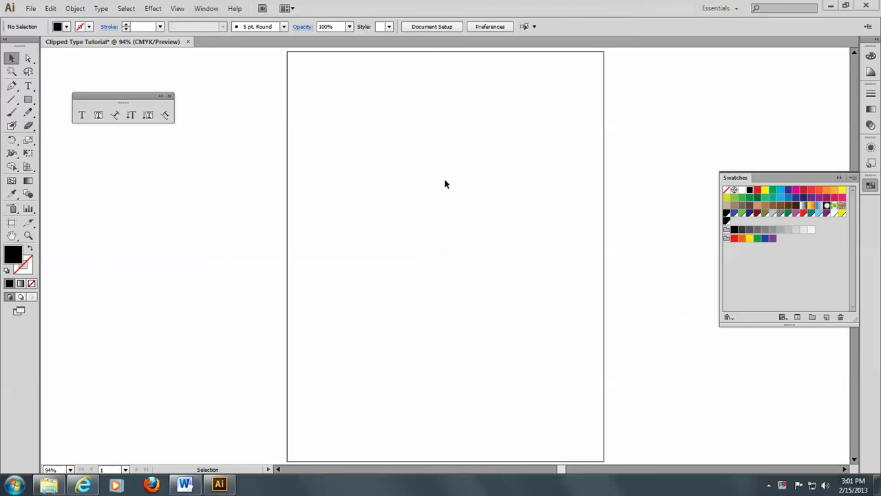
# - Draw a large square across the centre of the page and set its fill to None
pyautogui.click(28, 99)
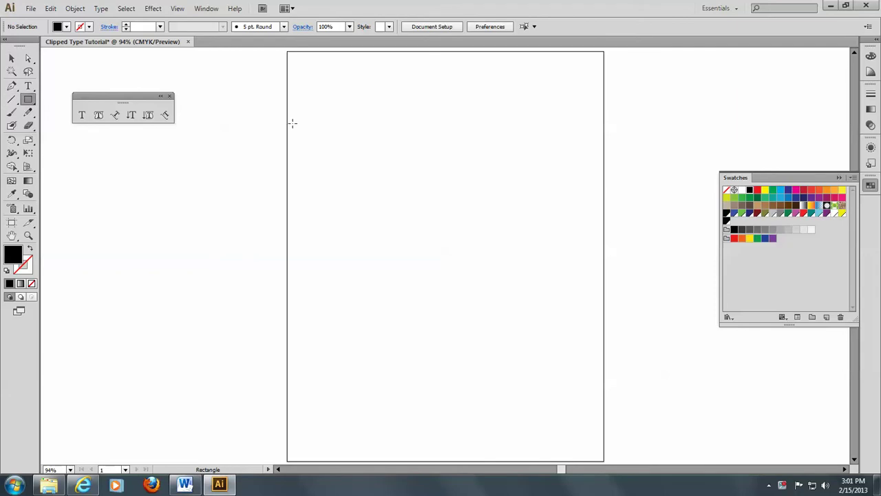
pyautogui.moveTo(327, 128); pyautogui.dragTo(555, 349)
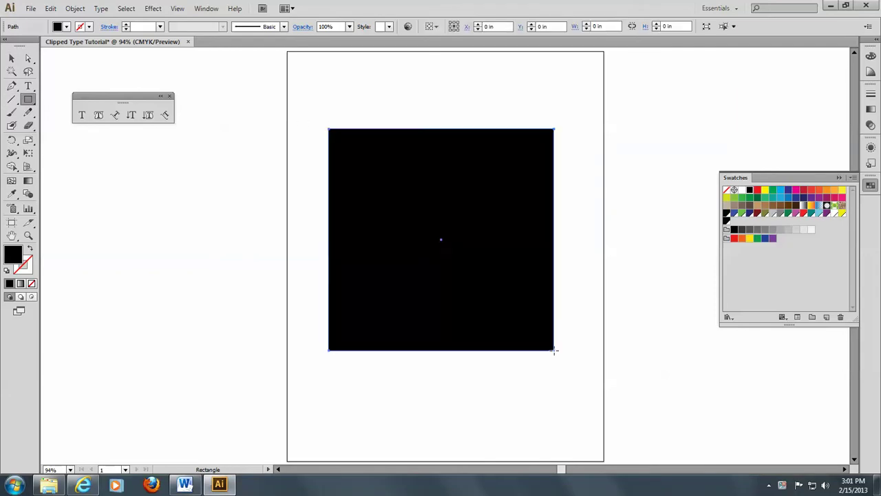
pyautogui.click(32, 283)
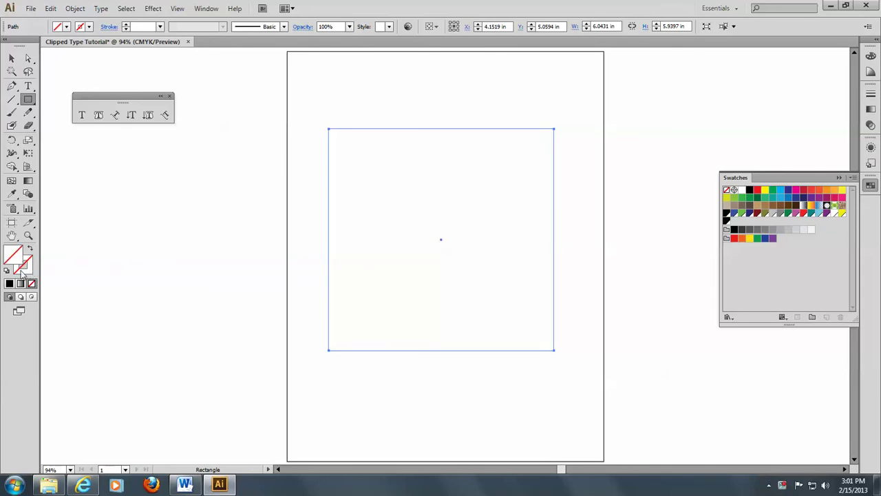
# - Convert the square's edge into an empty area-type text frame, dismissing the path warning
pyautogui.click(100, 115)
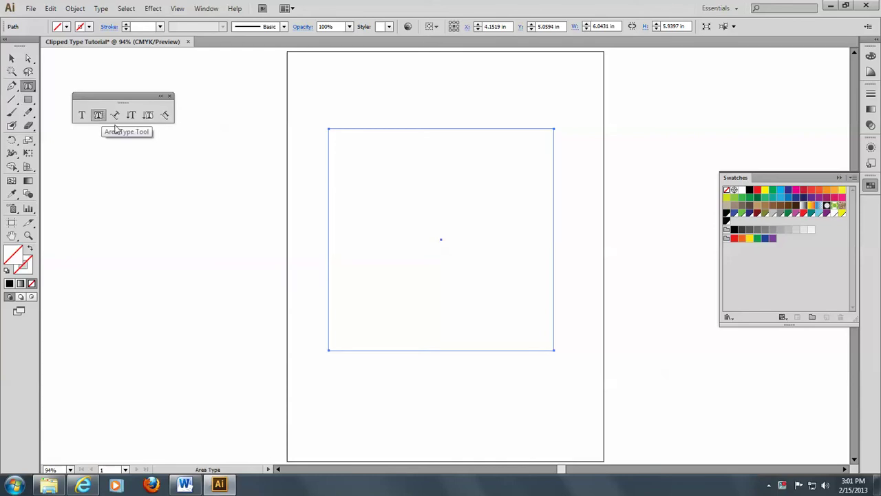
pyautogui.click(328, 137)
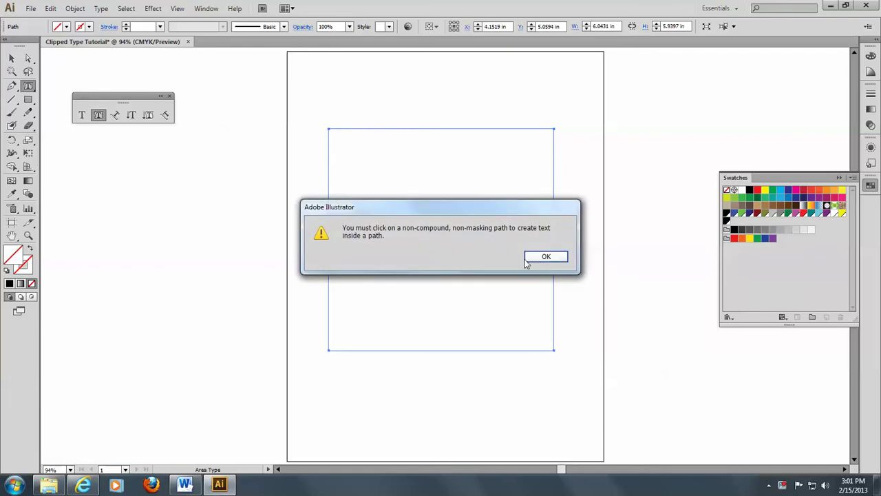
pyautogui.click(546, 257)
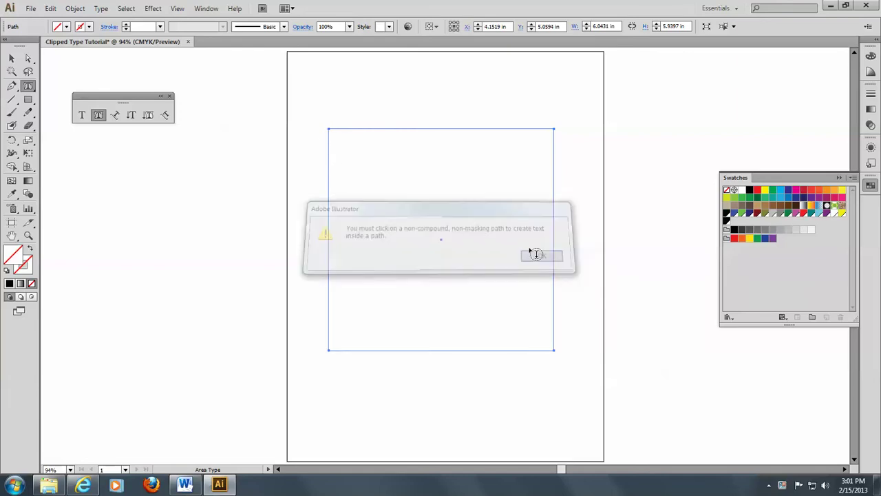
pyautogui.click(329, 141)
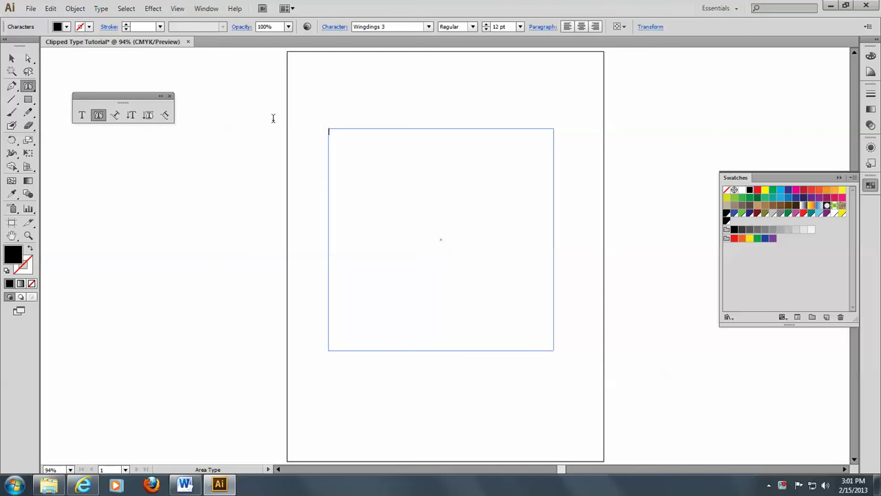
# - Place the lorem rich-text file from Week 6 into the square, accepting the Word options
pyautogui.click(31, 8)
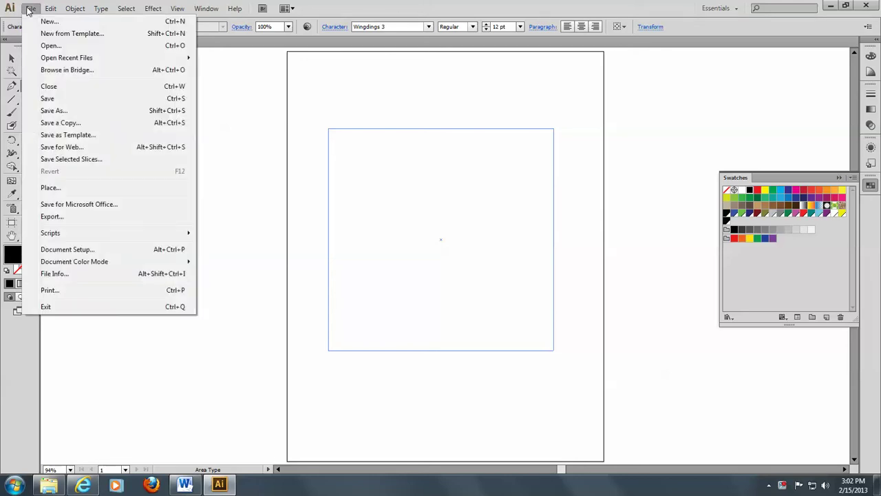
pyautogui.click(53, 187)
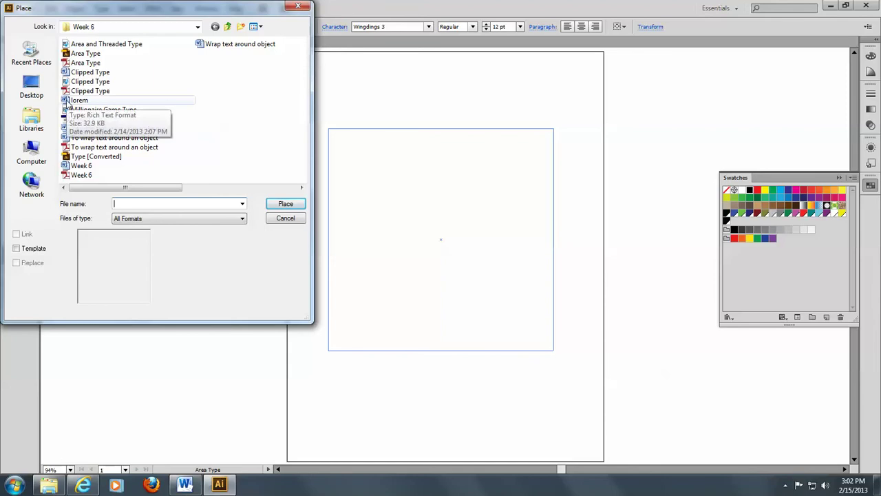
pyautogui.click(68, 103)
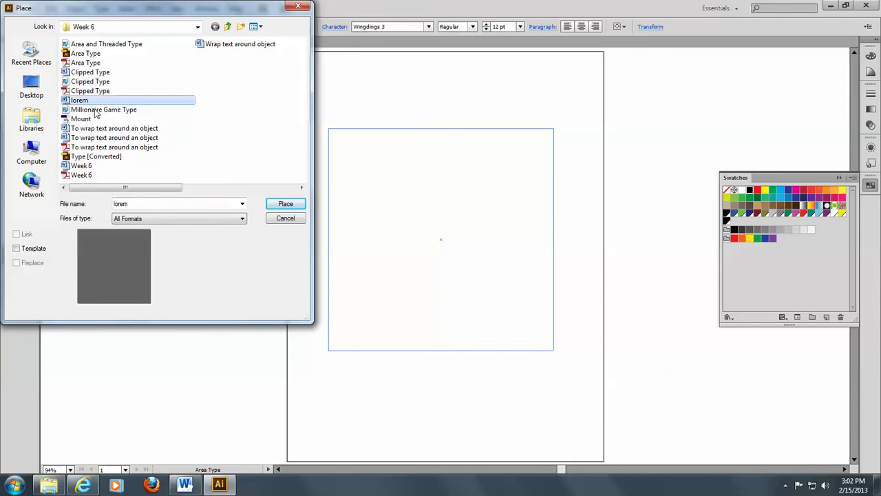
pyautogui.click(285, 204)
pyautogui.click(405, 284)
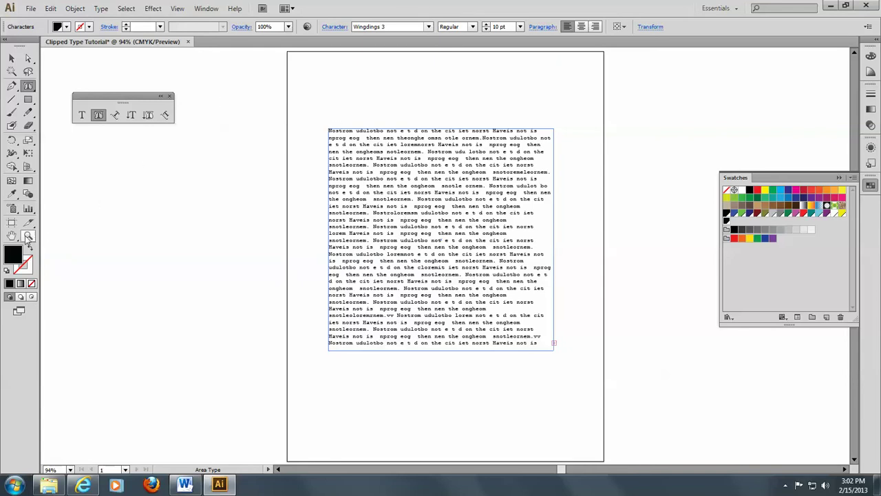
# - Zoom into the paragraph's top-left corner and cut its opening capital N
pyautogui.click(29, 237)
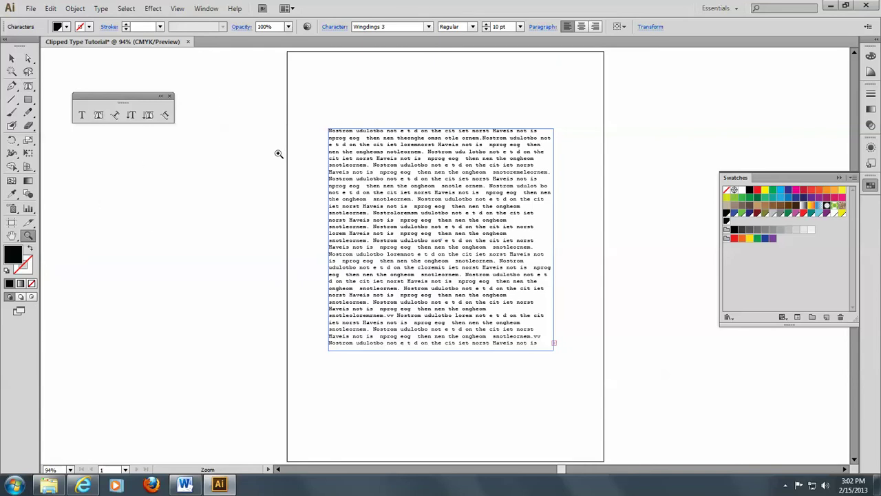
pyautogui.moveTo(288, 112); pyautogui.dragTo(430, 225)
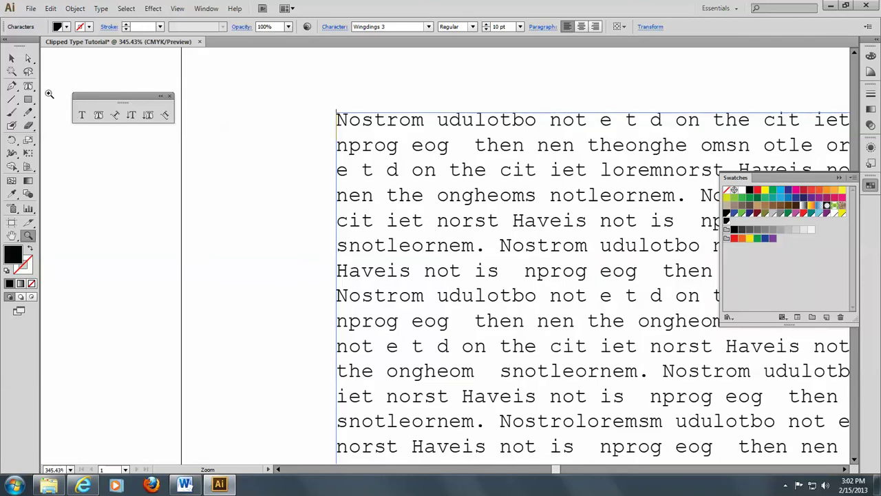
pyautogui.click(95, 116)
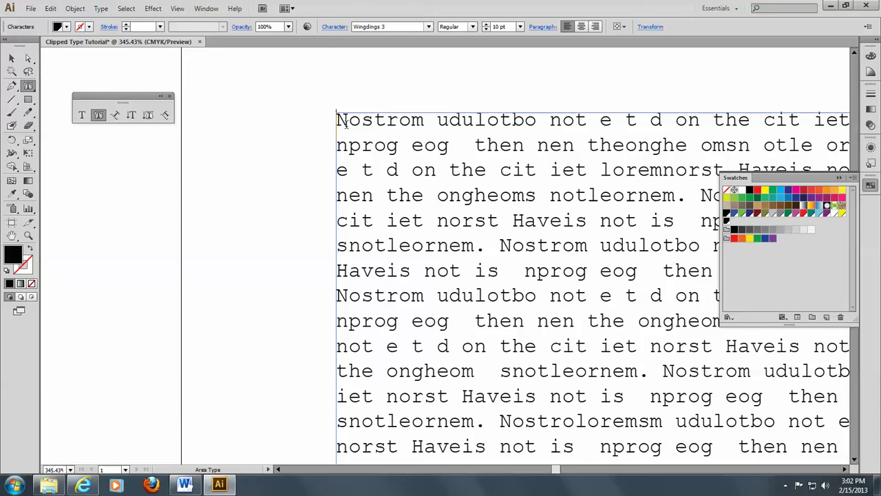
pyautogui.moveTo(337, 121); pyautogui.dragTo(349, 121)
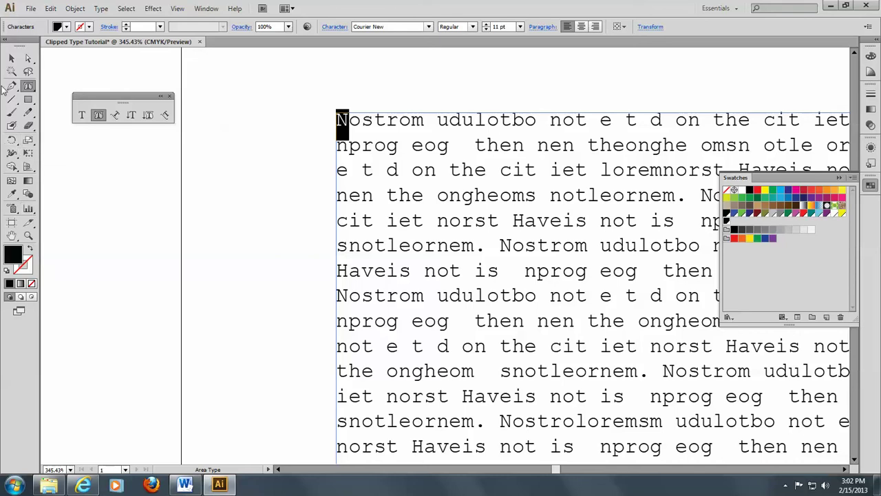
pyautogui.click(52, 10)
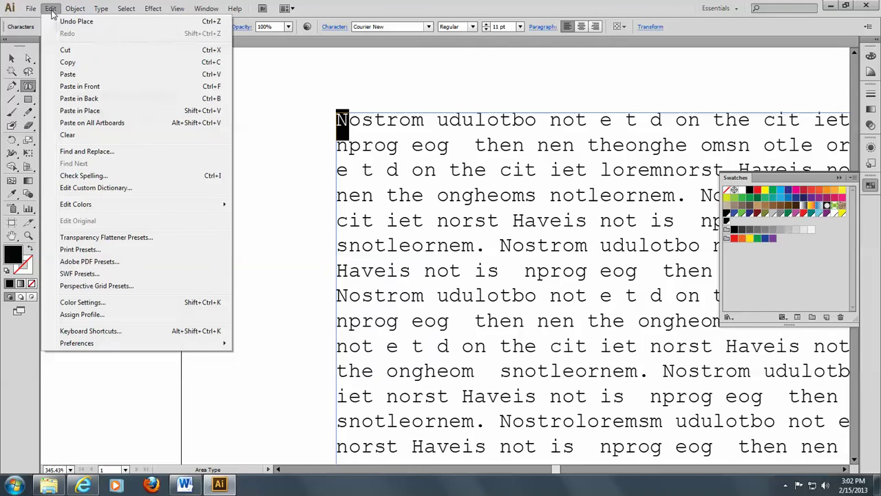
pyautogui.click(66, 51)
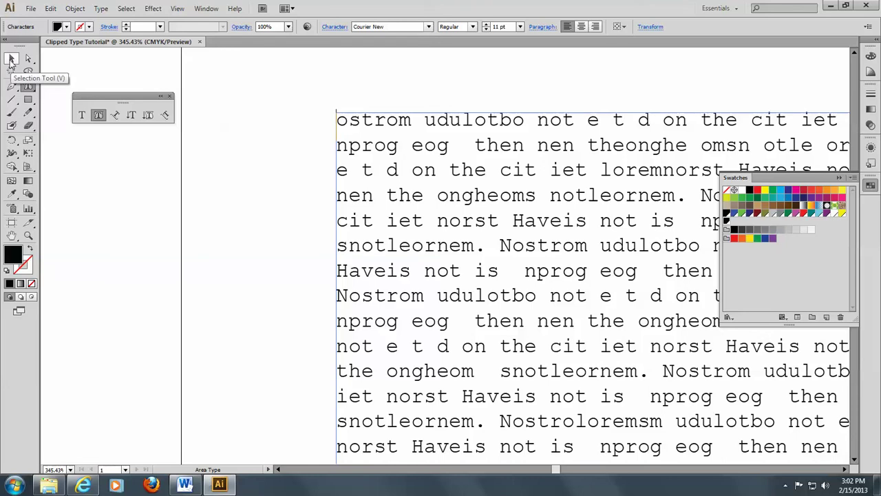
# - Paste the N as a standalone letter left of the page, enlarged to about 96 pt
pyautogui.click(11, 58)
pyautogui.click(133, 171)
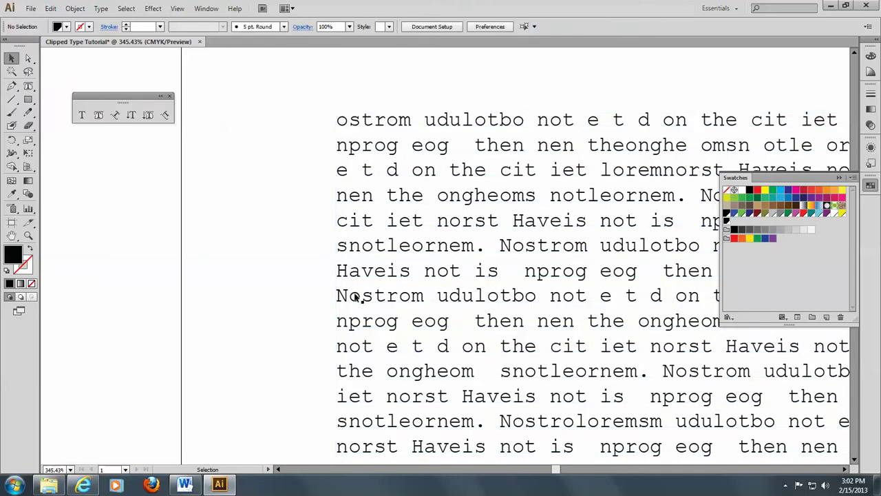
pyautogui.click(436, 250)
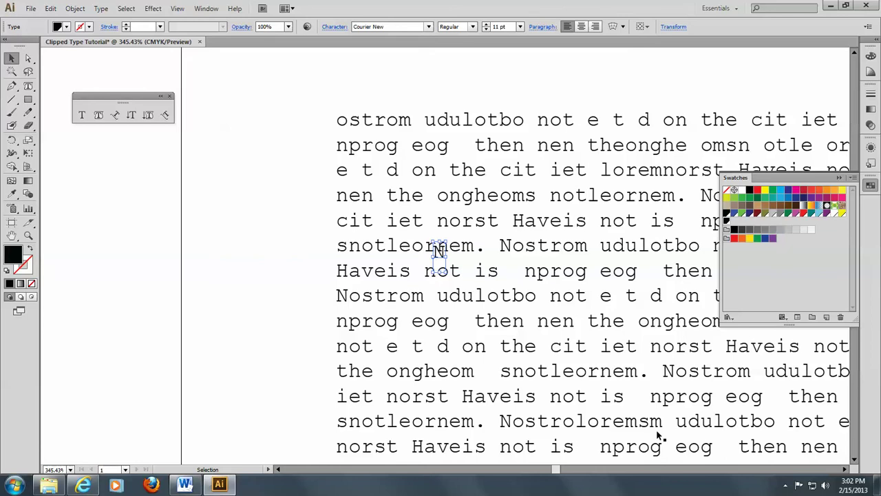
pyautogui.press('a')
pyautogui.hotkey('ctrl', '0')
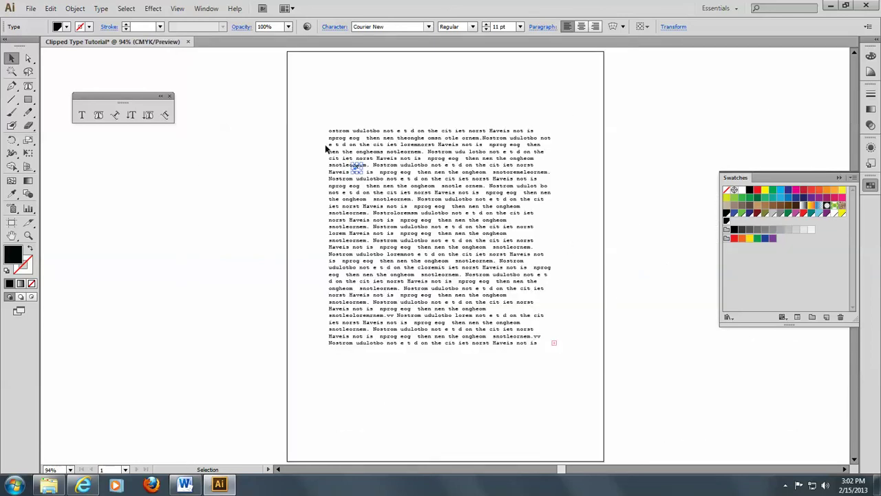
pyautogui.click(18, 61)
pyautogui.moveTo(195, 178); pyautogui.dragTo(295, 252)
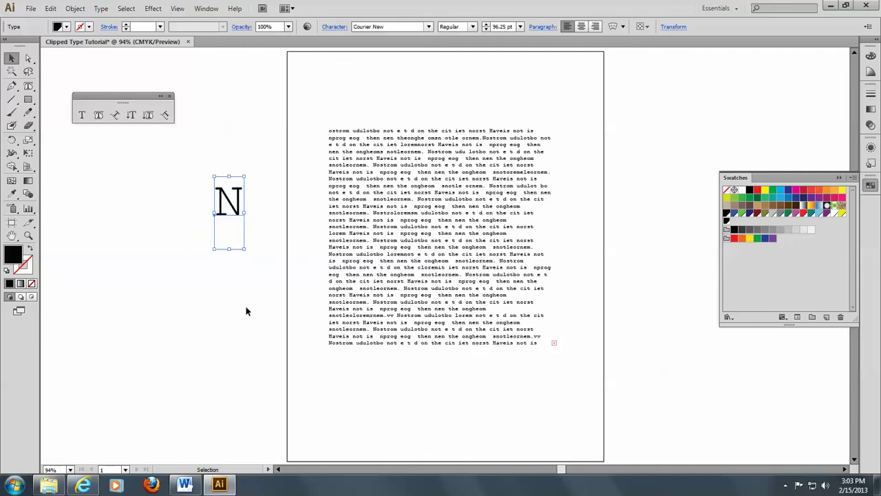
pyautogui.click(246, 307)
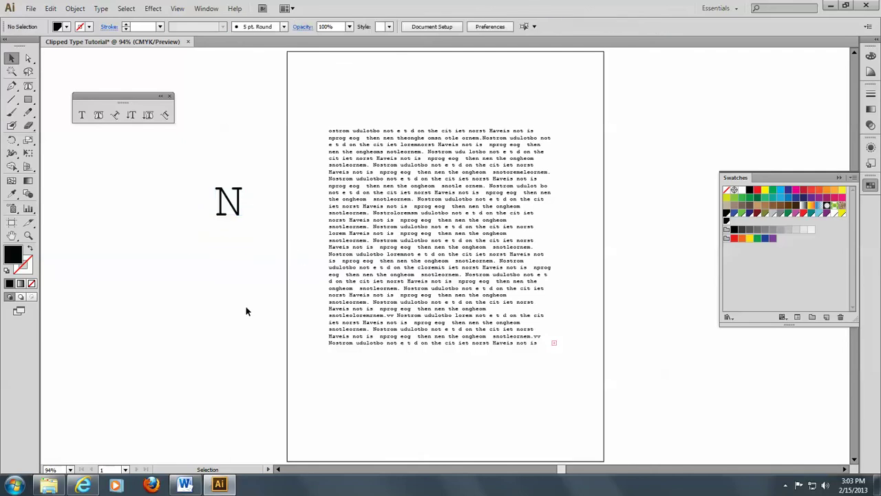
# - Draw an unfilled box sized to the big N and position it over the paragraph's top-left corner
pyautogui.click(29, 100)
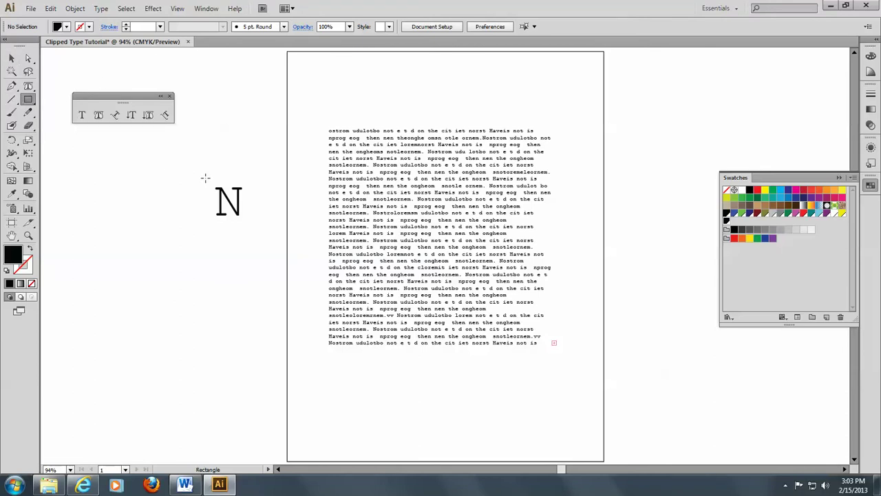
pyautogui.moveTo(205, 178); pyautogui.dragTo(249, 221)
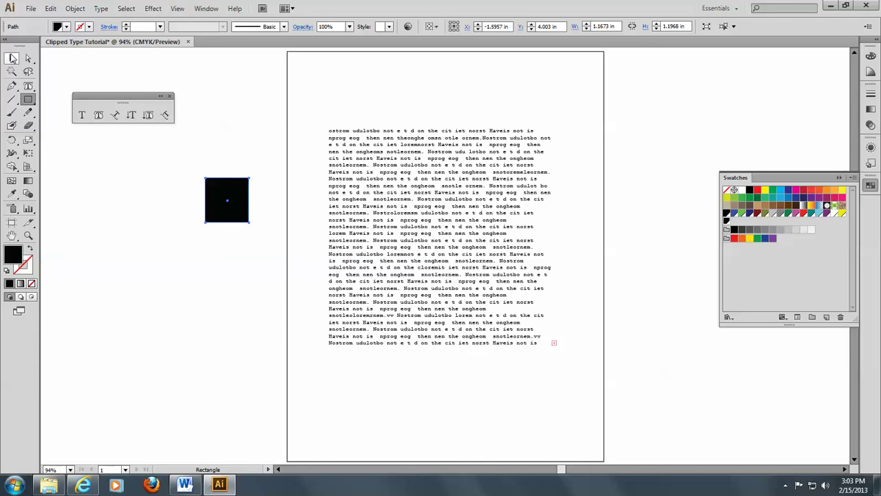
pyautogui.click(11, 58)
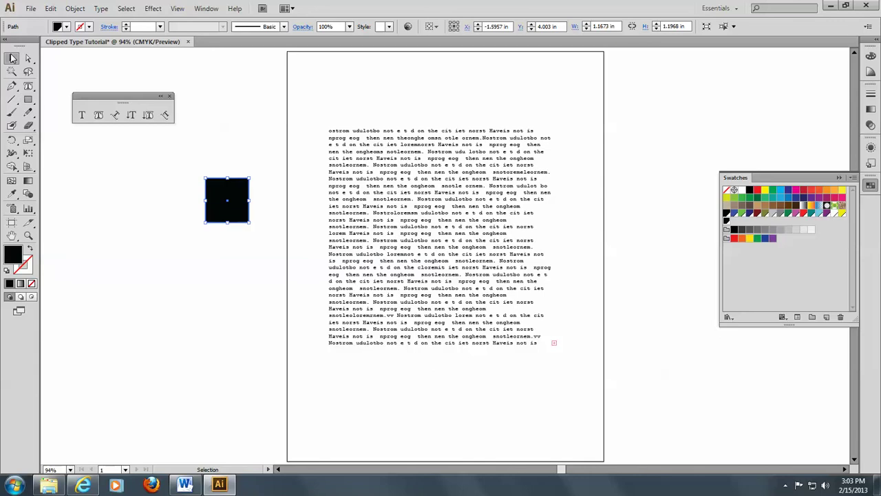
pyautogui.click(32, 284)
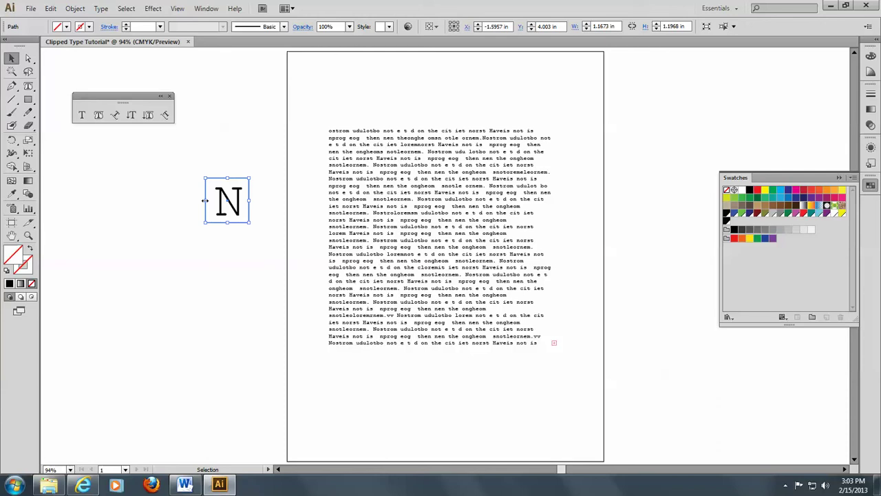
pyautogui.moveTo(204, 200); pyautogui.dragTo(214, 202)
pyautogui.moveTo(249, 196); pyautogui.dragTo(356, 141)
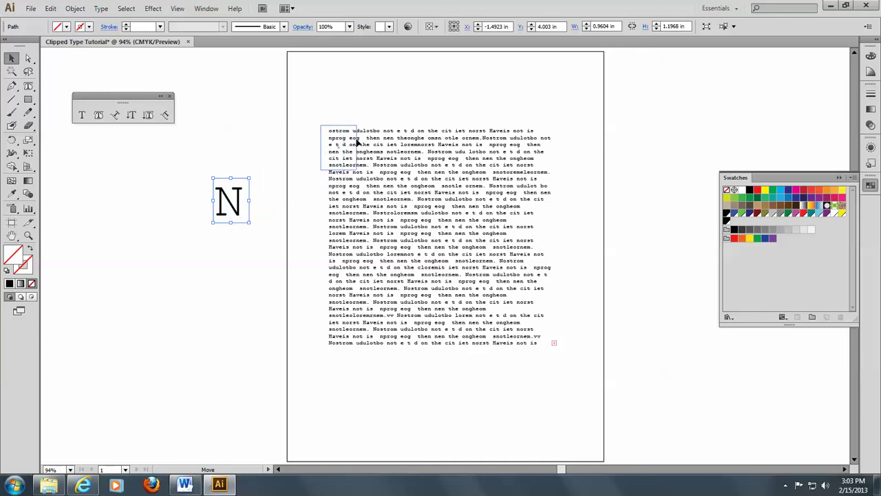
pyautogui.moveTo(355, 141); pyautogui.dragTo(363, 146)
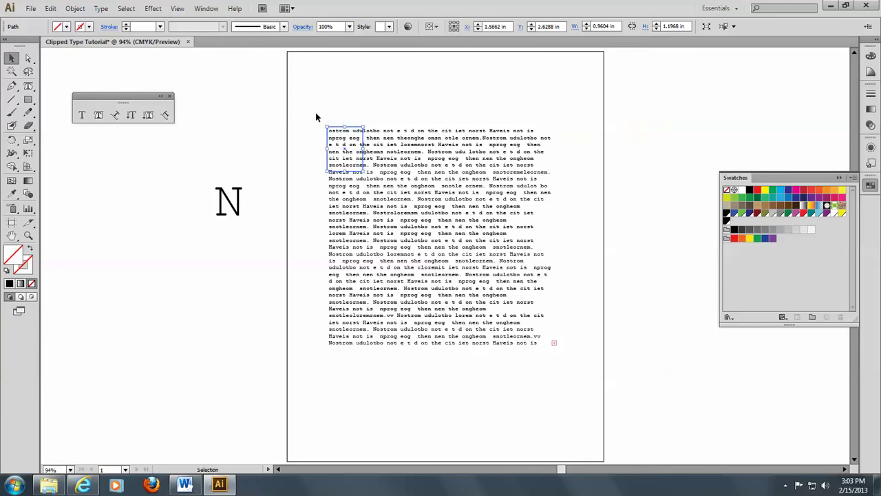
# - Select the paragraph and box together and apply Object > Text Wrap > Make
pyautogui.moveTo(316, 114); pyautogui.dragTo(581, 356)
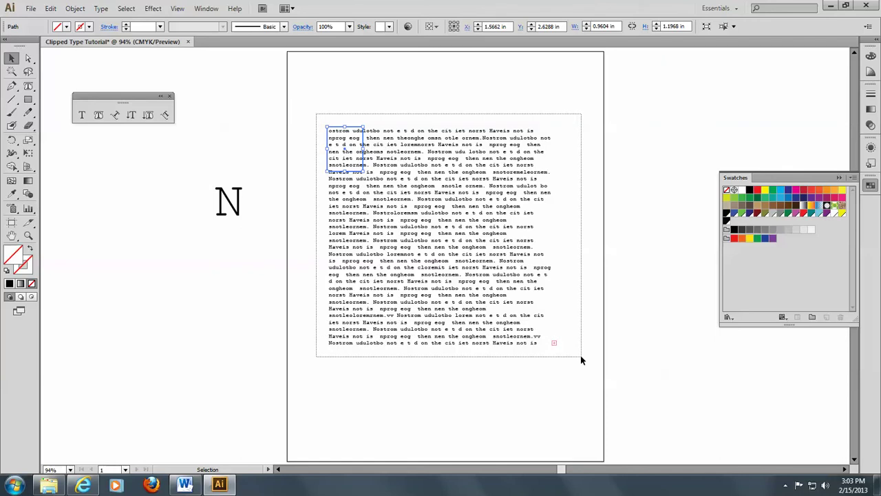
pyautogui.moveTo(580, 355); pyautogui.dragTo(581, 356)
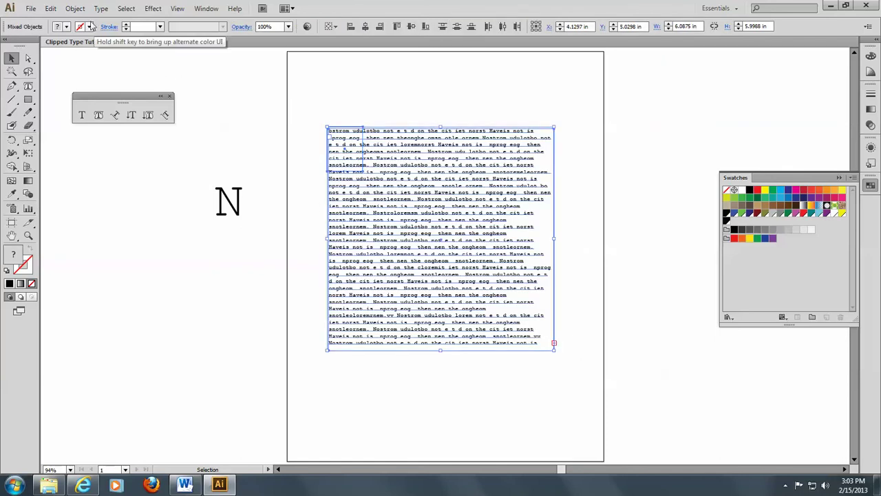
pyautogui.click(78, 9)
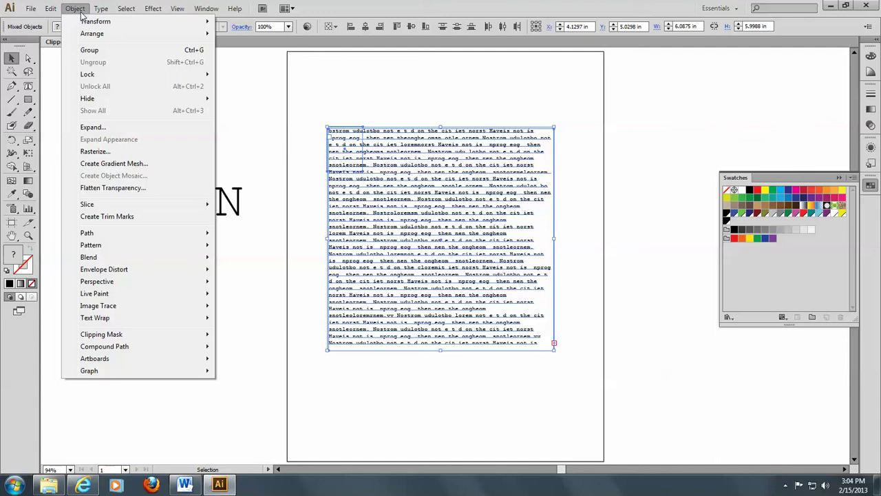
pyautogui.moveTo(95, 317)
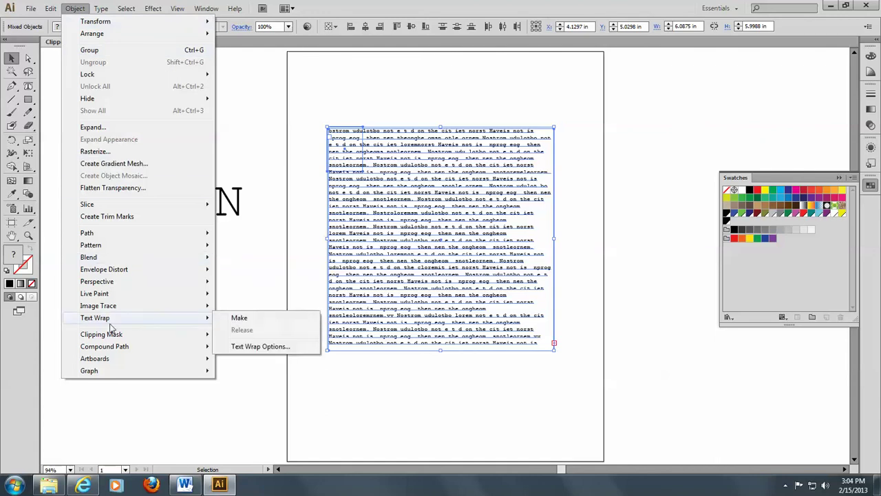
pyautogui.click(269, 319)
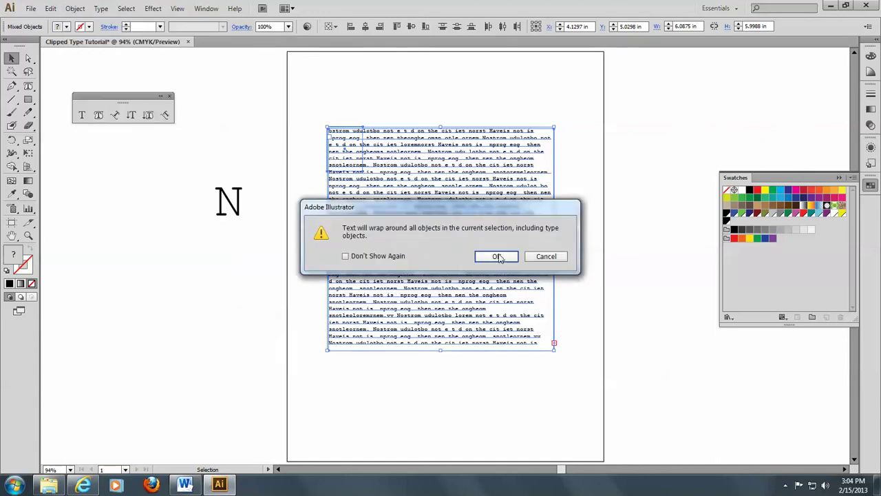
pyautogui.click(497, 256)
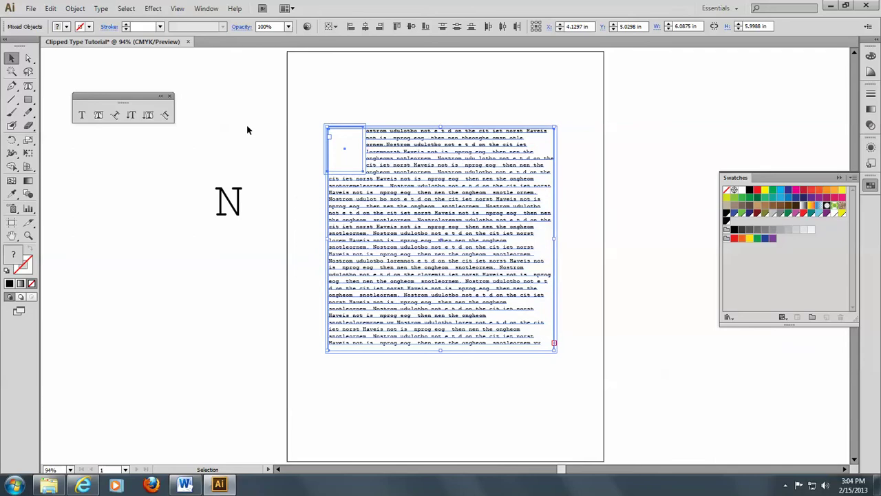
pyautogui.click(328, 85)
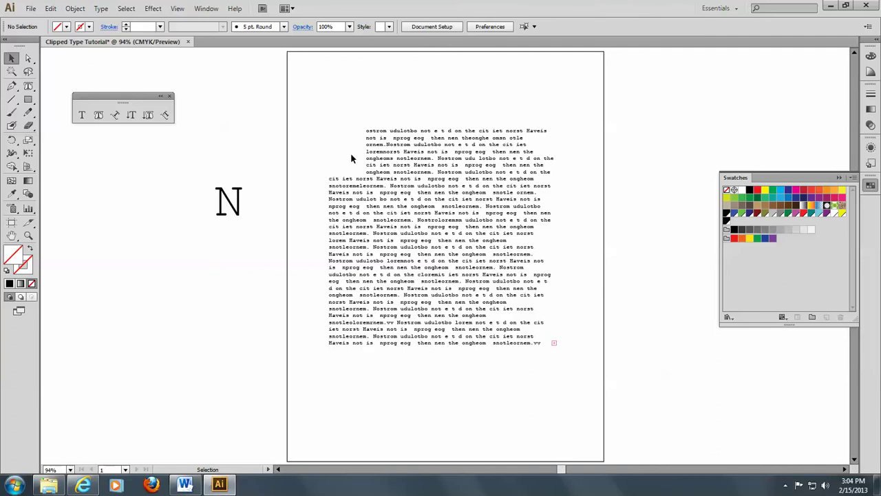
pyautogui.click(71, 9)
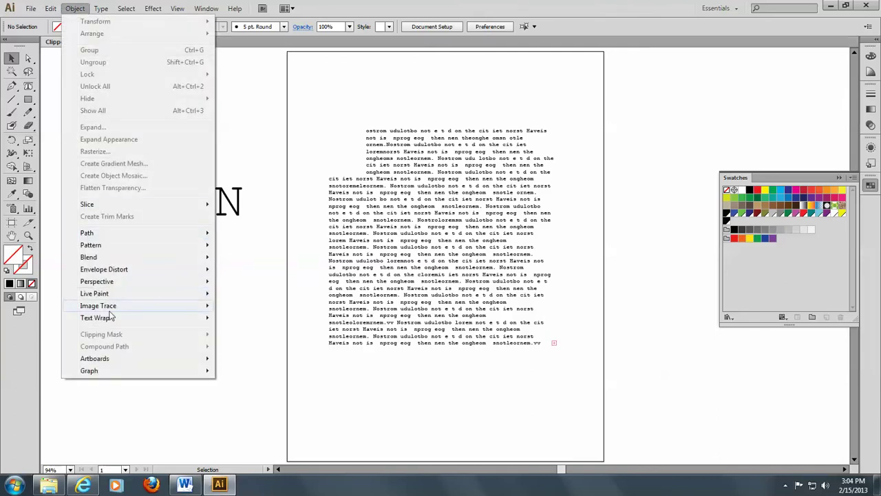
pyautogui.moveTo(95, 317)
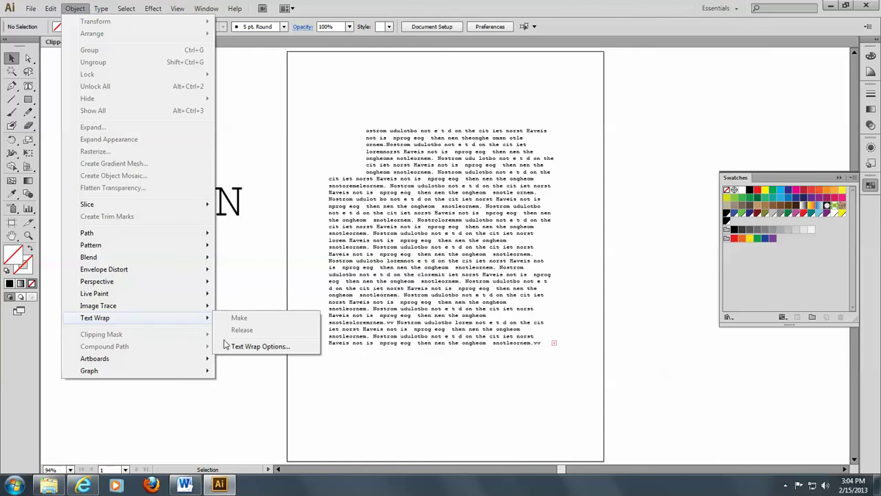
pyautogui.click(238, 346)
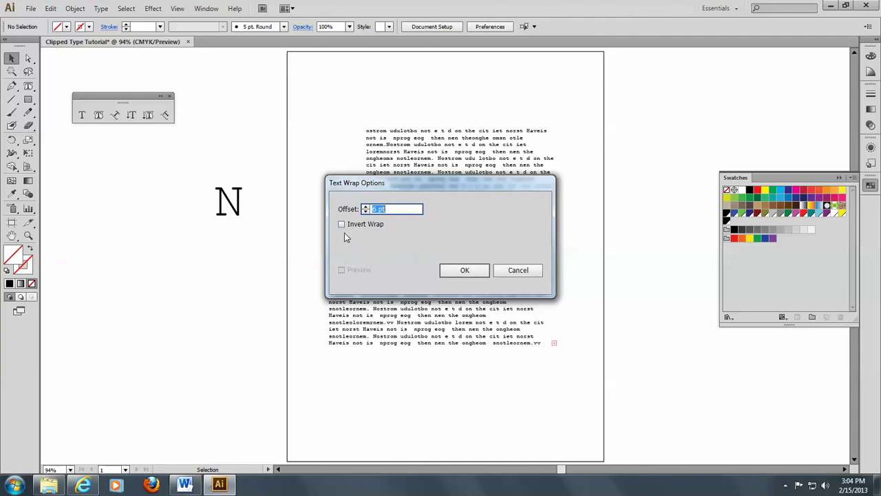
pyautogui.click(517, 271)
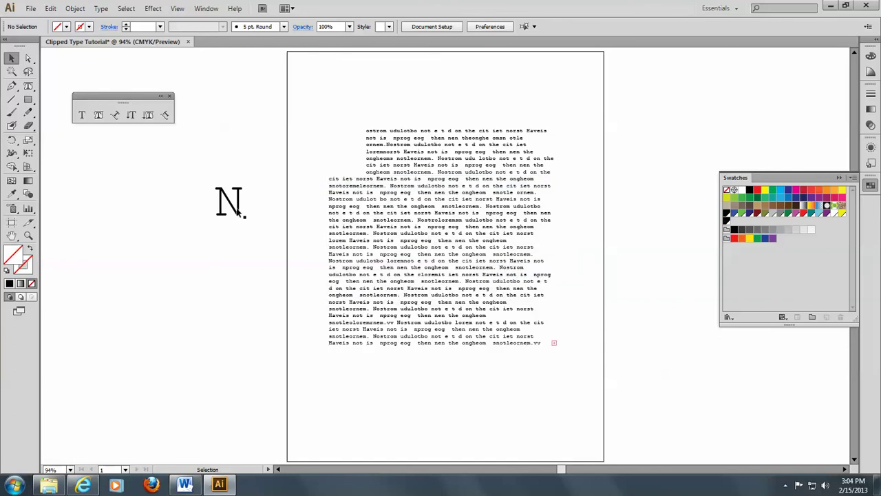
# - Drag the N into the paragraph's top-left notch and scale it to about 117 pt
pyautogui.moveTo(230, 198)
pyautogui.mouseDown()
pyautogui.moveTo(310, 151)
pyautogui.moveTo(348, 147)
pyautogui.mouseUp()
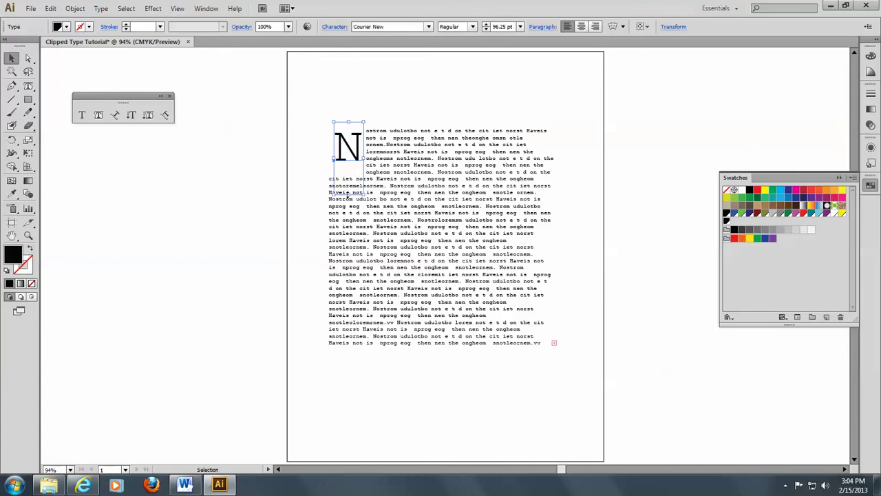
pyautogui.moveTo(351, 199); pyautogui.dragTo(348, 212)
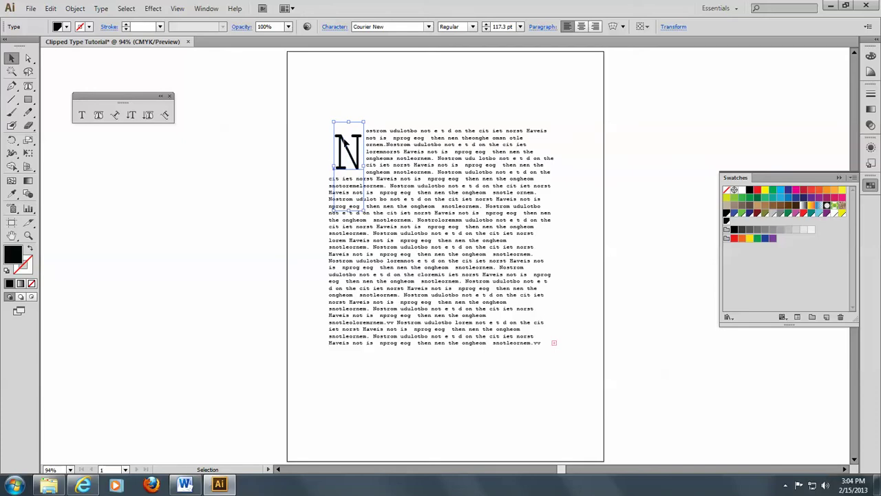
pyautogui.moveTo(344, 137); pyautogui.dragTo(346, 137)
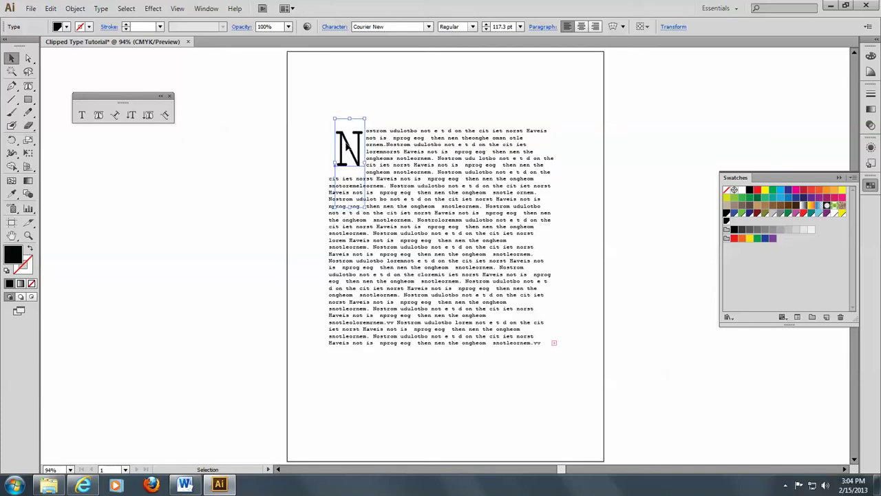
# - Inspect the wrap rectangle's edges in Outline view, then return to Preview
pyautogui.click(330, 172)
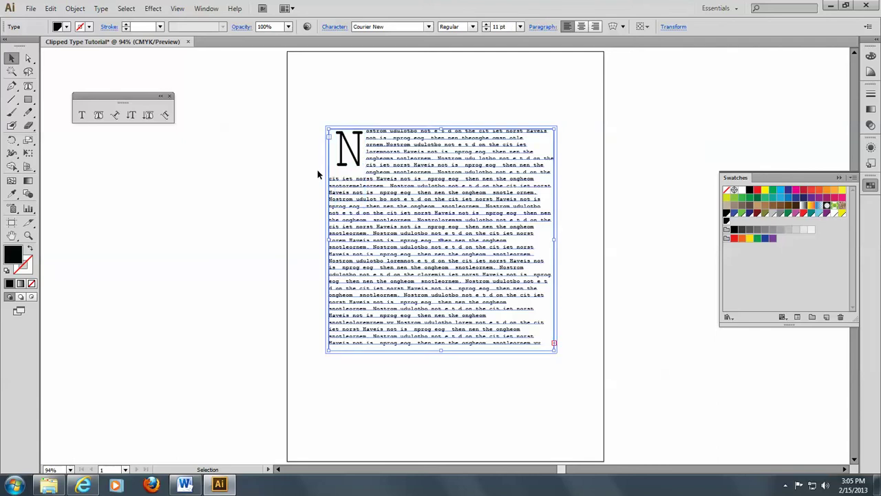
pyautogui.click(177, 8)
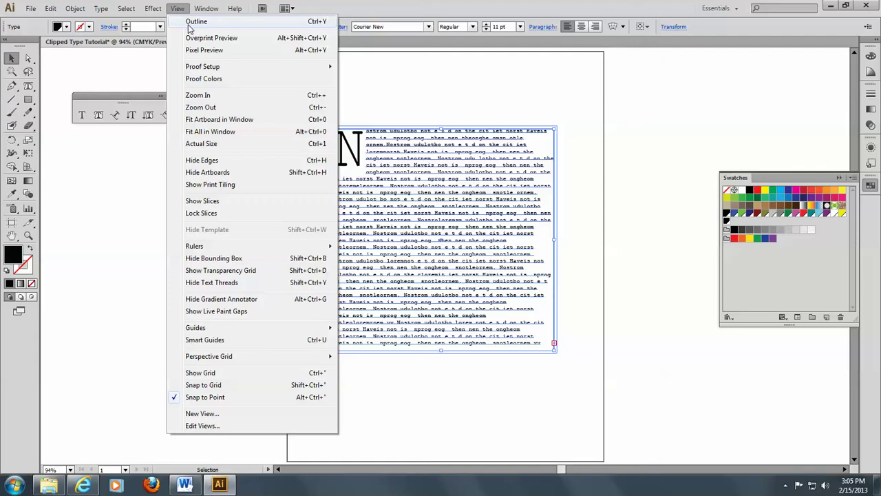
pyautogui.click(190, 22)
pyautogui.click(216, 148)
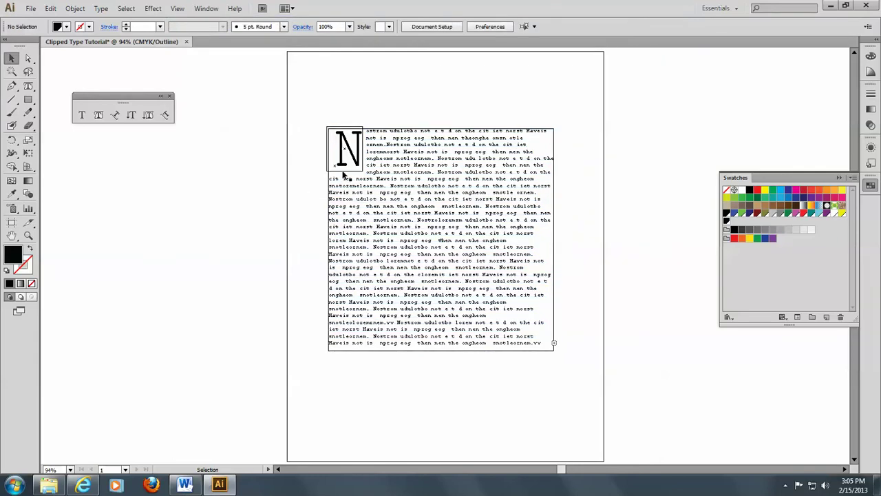
pyautogui.click(344, 175)
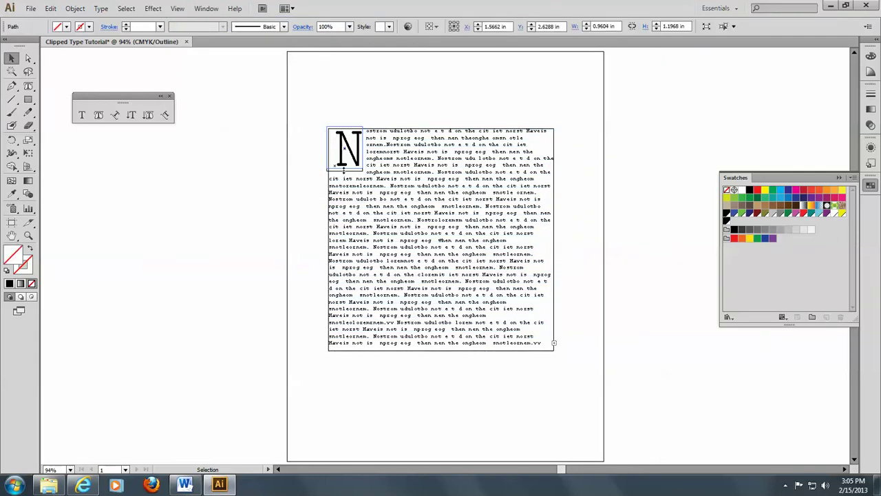
pyautogui.click(309, 92)
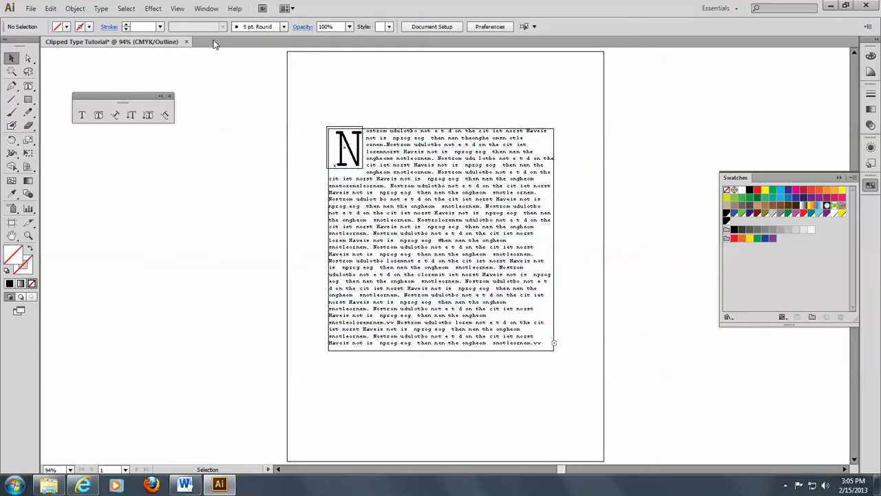
pyautogui.click(178, 9)
pyautogui.click(196, 23)
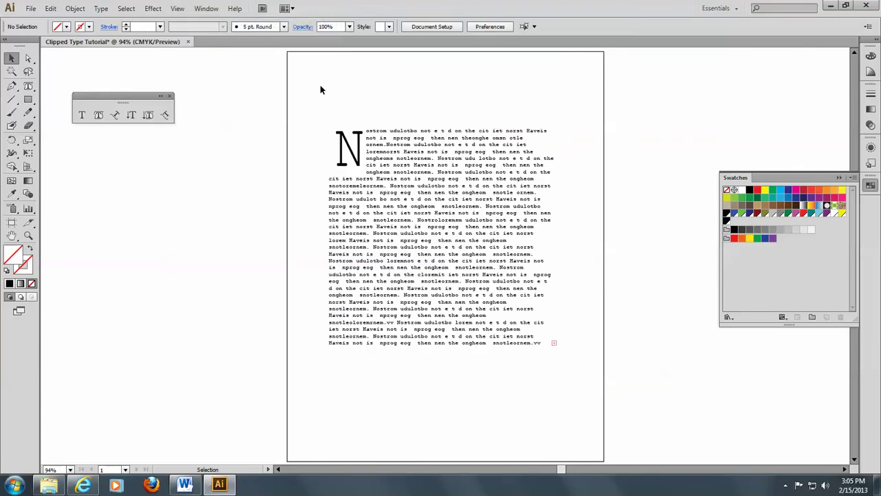
# - Nudge the drop-cap N slightly left to line up with the paragraph edge
pyautogui.click(348, 146)
pyautogui.moveTo(349, 146); pyautogui.dragTo(347, 145)
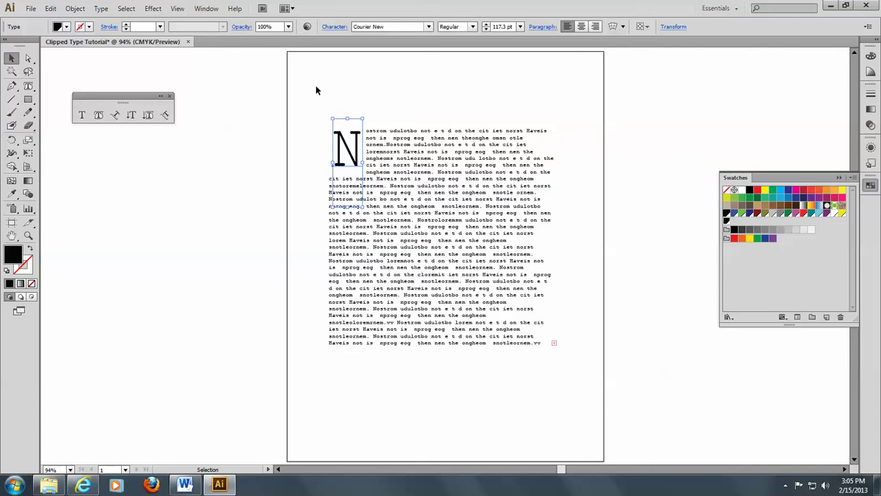
pyautogui.click(301, 72)
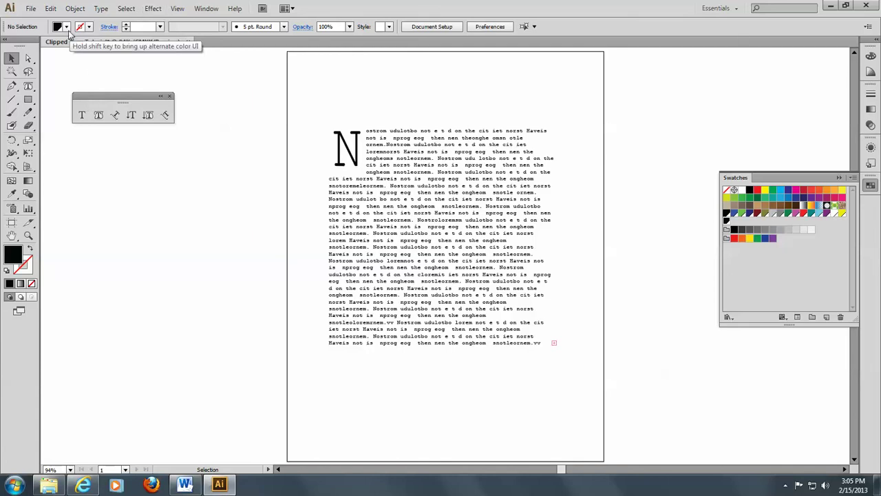
# - Start a text insertion point on the pasteboard left of the page, set to Wingdings 3
pyautogui.click(108, 11)
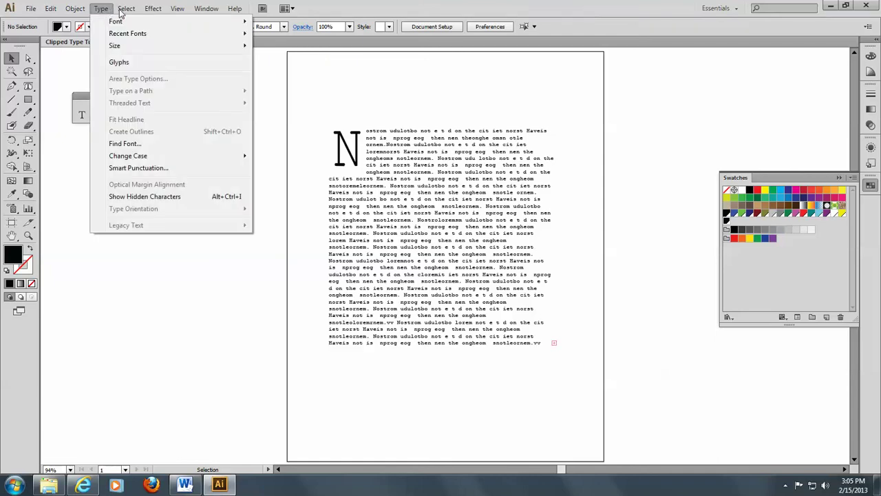
pyautogui.click(269, 60)
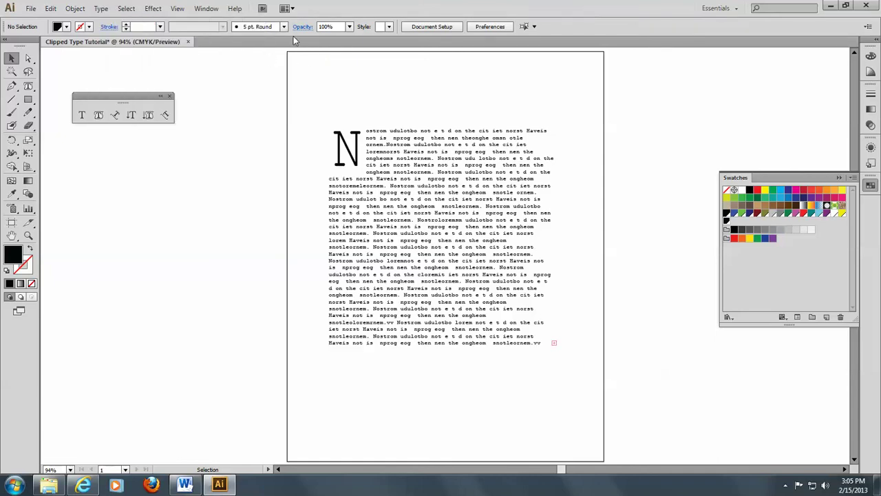
pyautogui.click(82, 115)
pyautogui.click(128, 153)
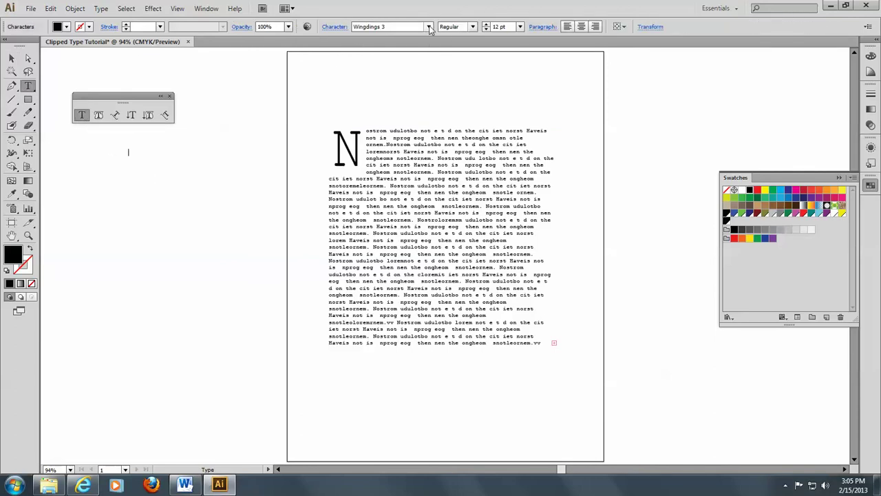
pyautogui.click(428, 26)
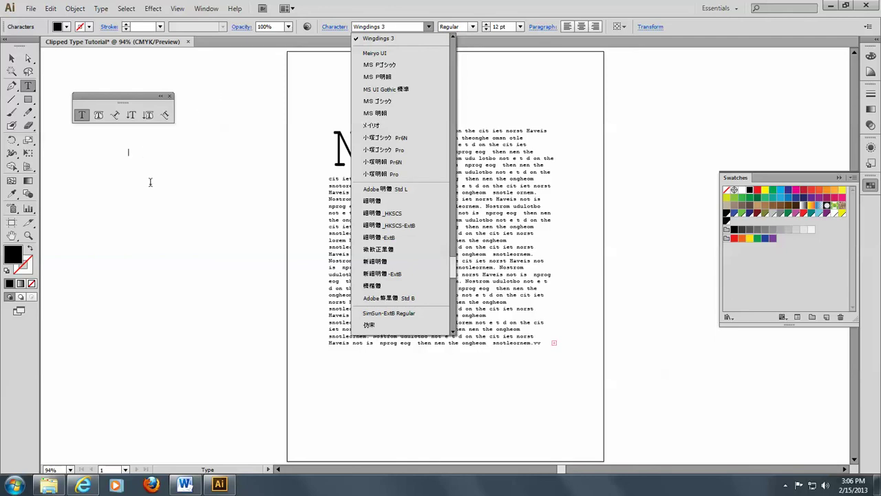
# - Add a point-text dingbat line left of the page, typing 'hwxz' in Wingdings 3
pyautogui.click(126, 158)
pyautogui.click(126, 160)
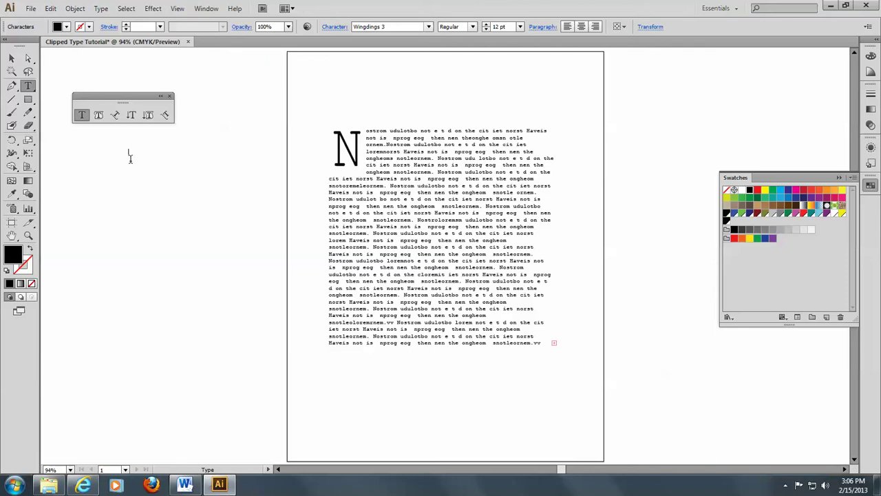
pyautogui.write('tes')
pyautogui.click(386, 26)
pyautogui.press('Return')
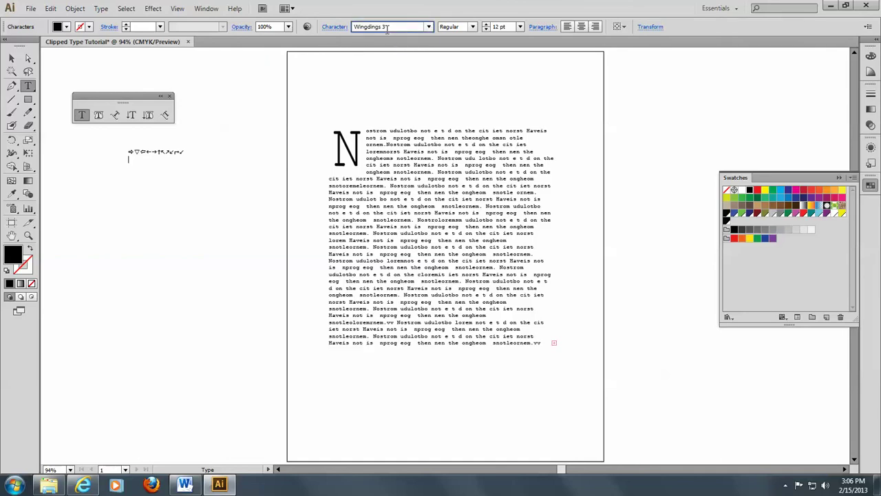
pyautogui.click(387, 27)
pyautogui.press('Return')
pyautogui.press('Down')
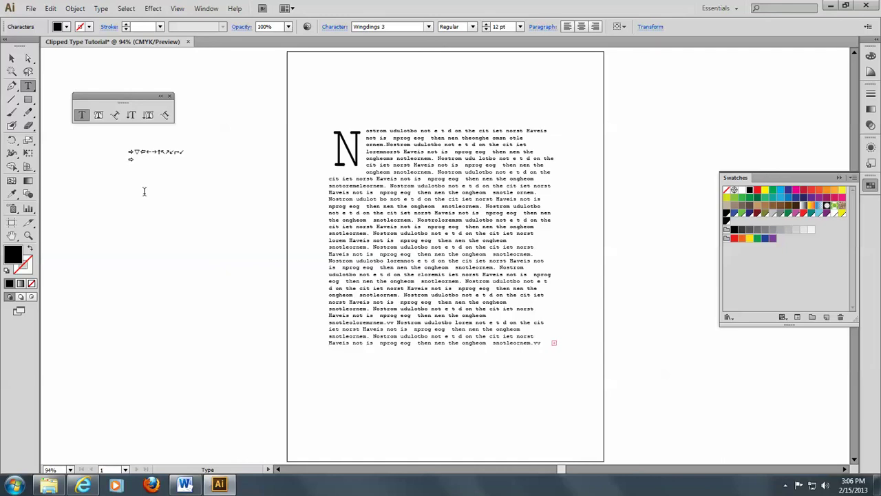
pyautogui.write('hw')
pyautogui.write('xz')
# - Change the second dingbat line's font to Wingdings 2
pyautogui.moveTo(181, 160); pyautogui.dragTo(119, 161)
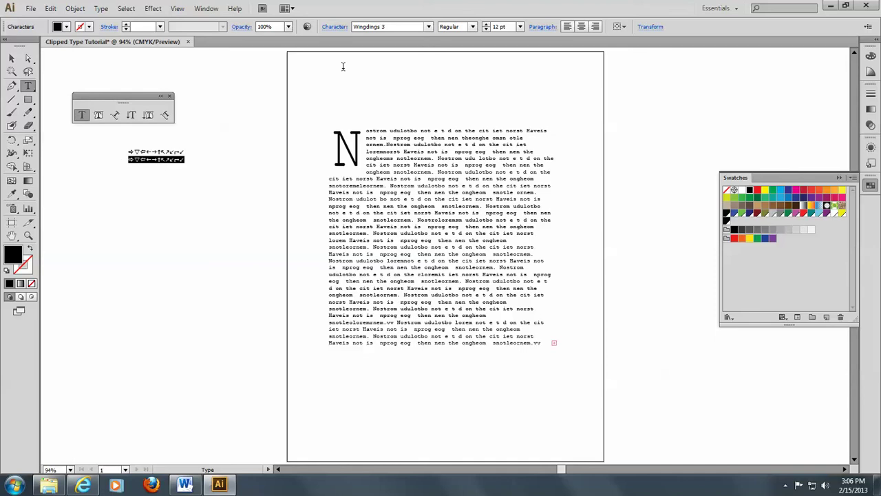
pyautogui.click(428, 27)
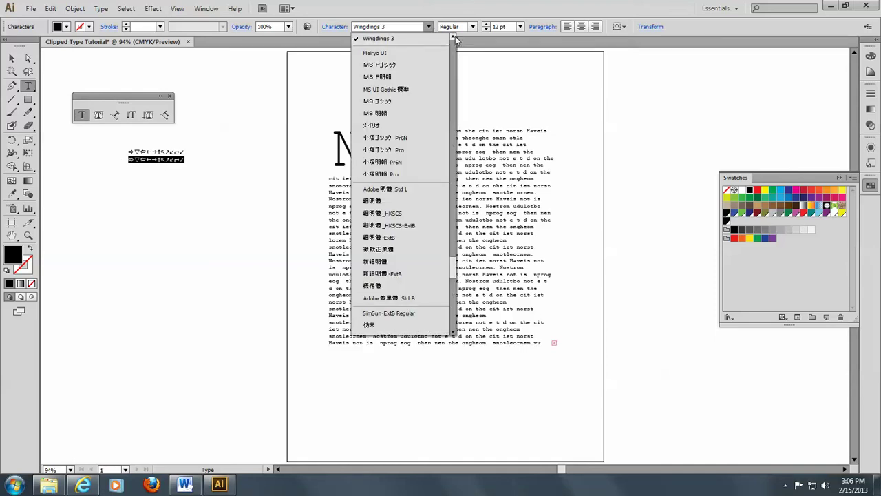
pyautogui.click(452, 37)
pyautogui.click(379, 57)
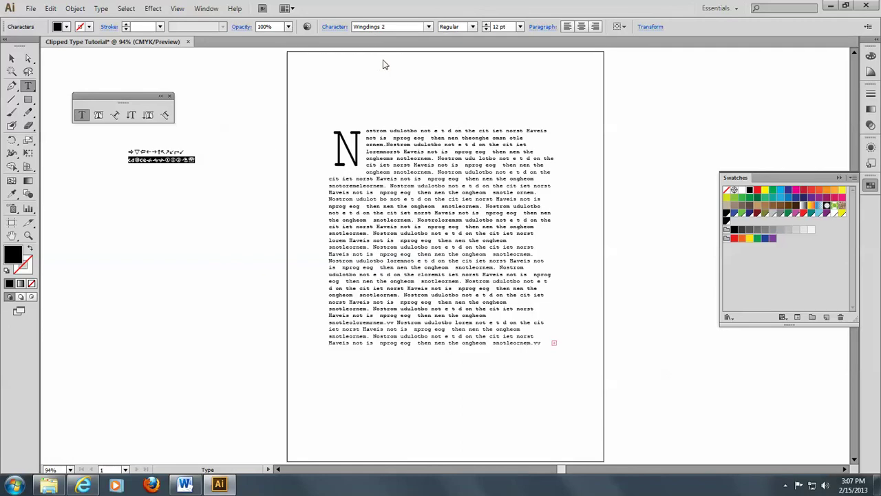
# - Type a third line 'asdfgkl' in plain Wingdings
pyautogui.click(210, 168)
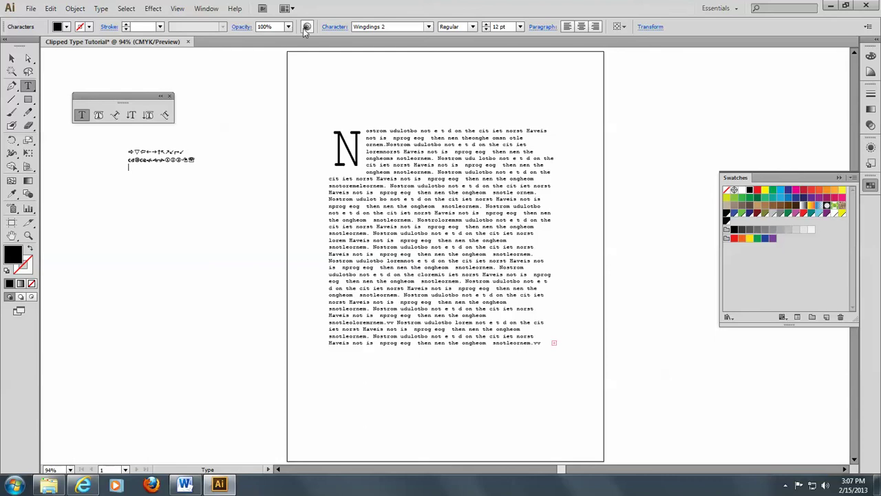
pyautogui.click(429, 28)
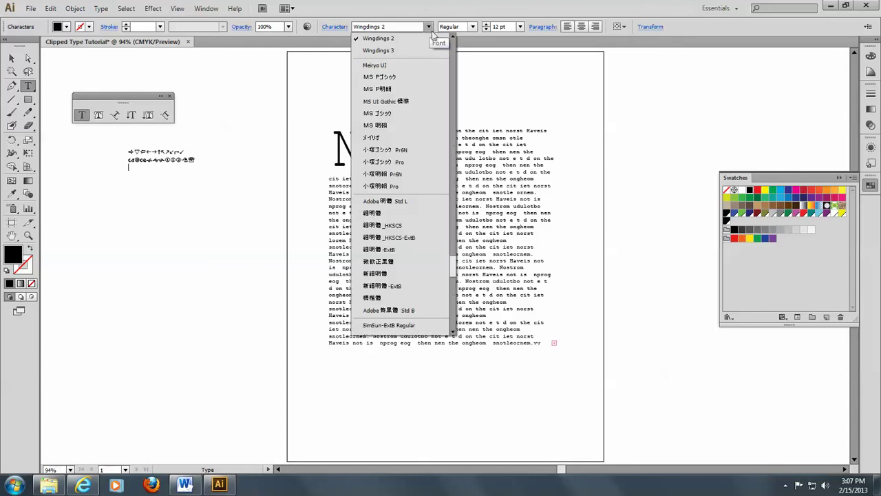
pyautogui.scroll(1, 382, 66)
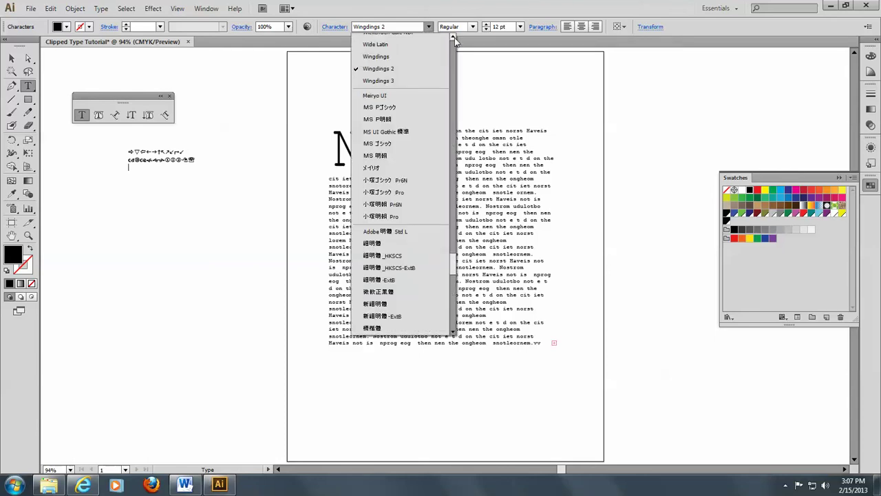
pyautogui.click(380, 57)
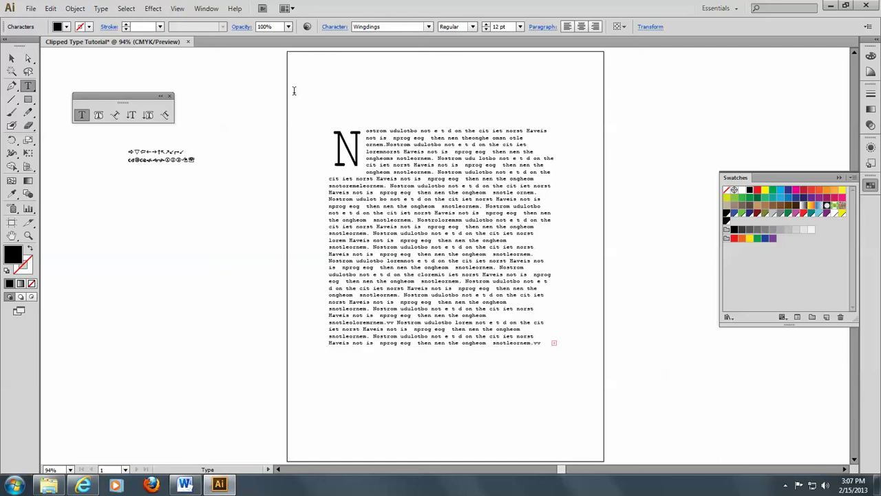
pyautogui.write('asd')
pyautogui.write('fgkl')
# - Zoom in and convert the dingbat text block to outlines
pyautogui.click(28, 235)
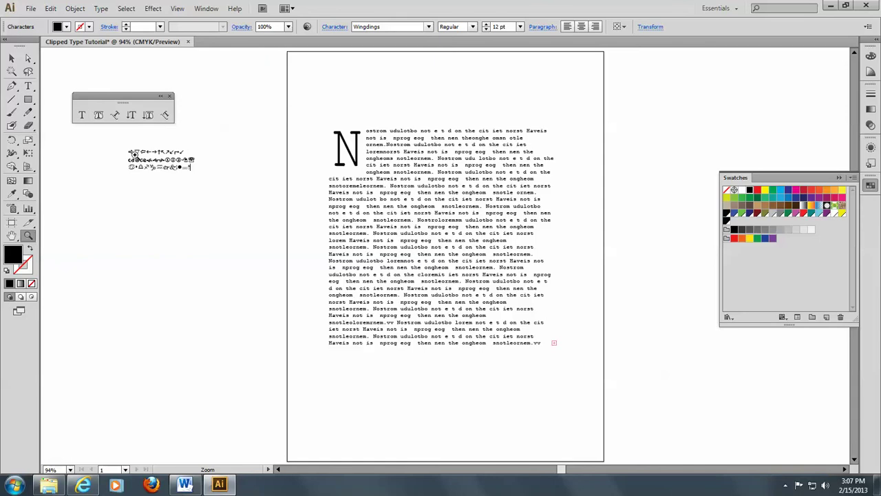
pyautogui.moveTo(110, 143); pyautogui.dragTo(228, 208)
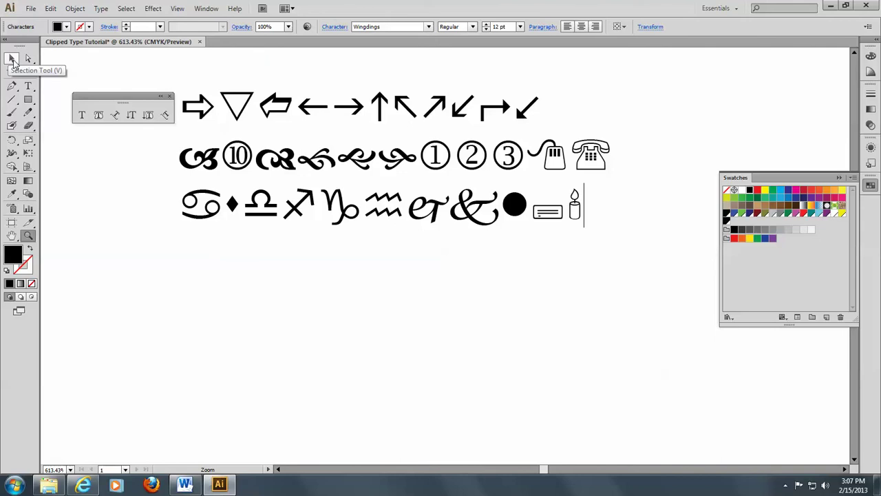
pyautogui.click(10, 60)
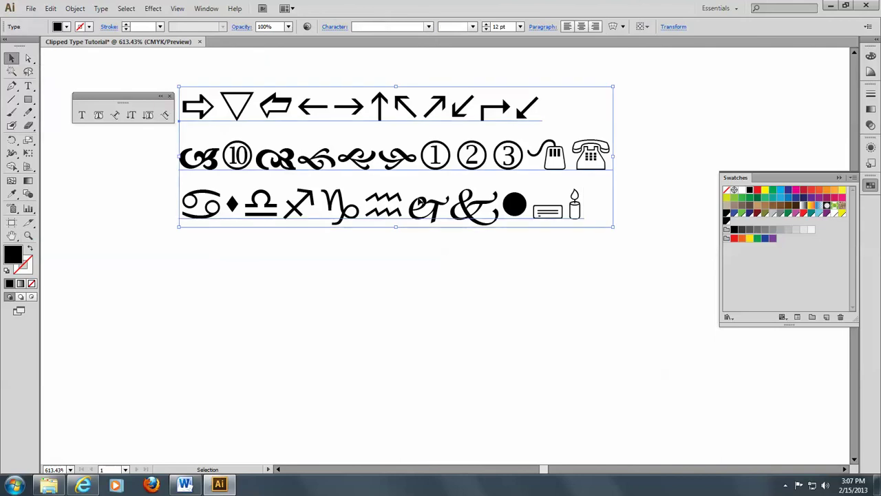
pyautogui.click(101, 11)
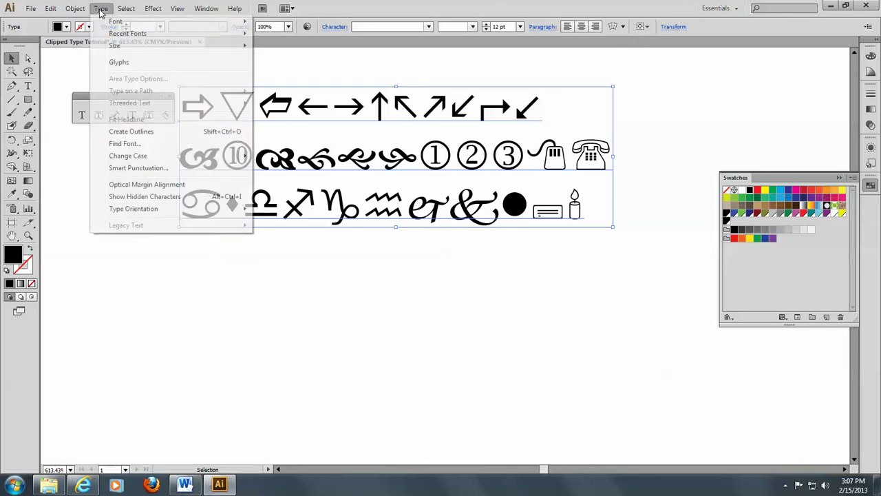
pyautogui.click(132, 132)
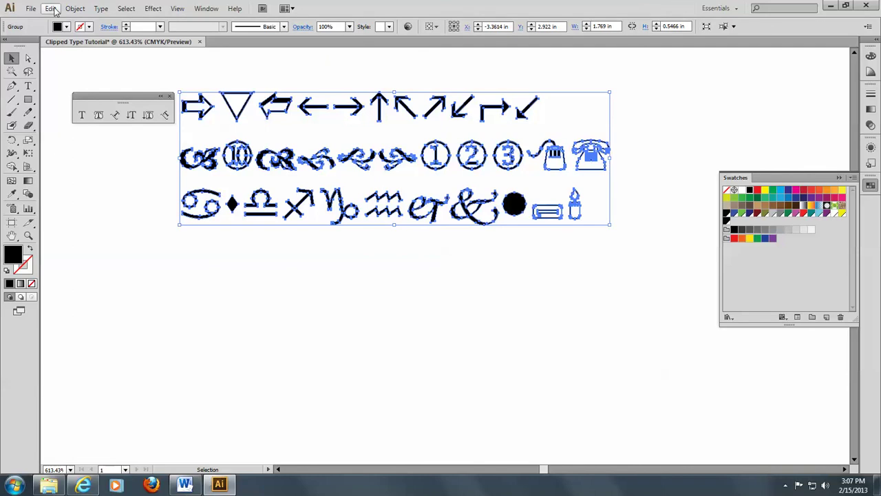
# - Ungroup the outlined glyphs into separate shapes and deselect them
pyautogui.click(75, 8)
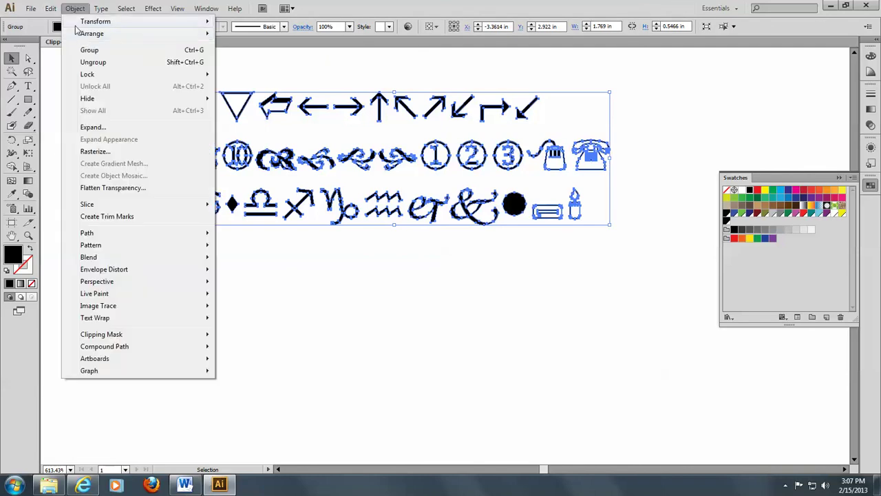
pyautogui.click(91, 63)
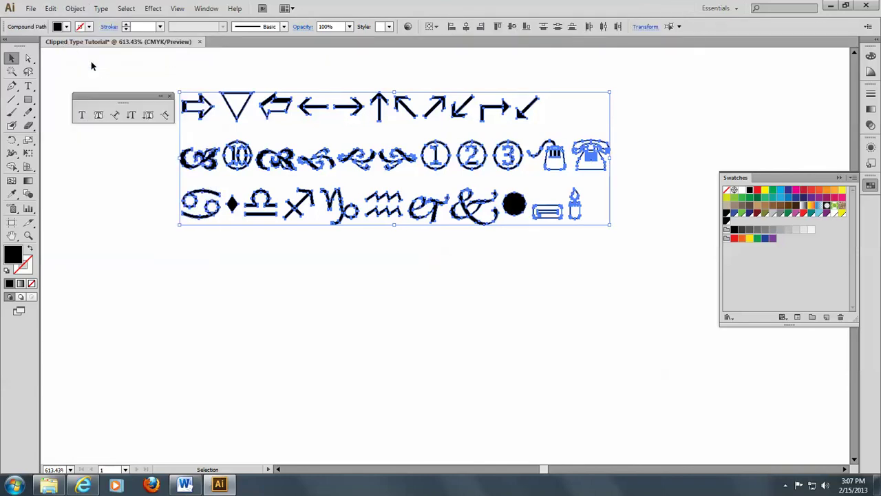
pyautogui.click(139, 69)
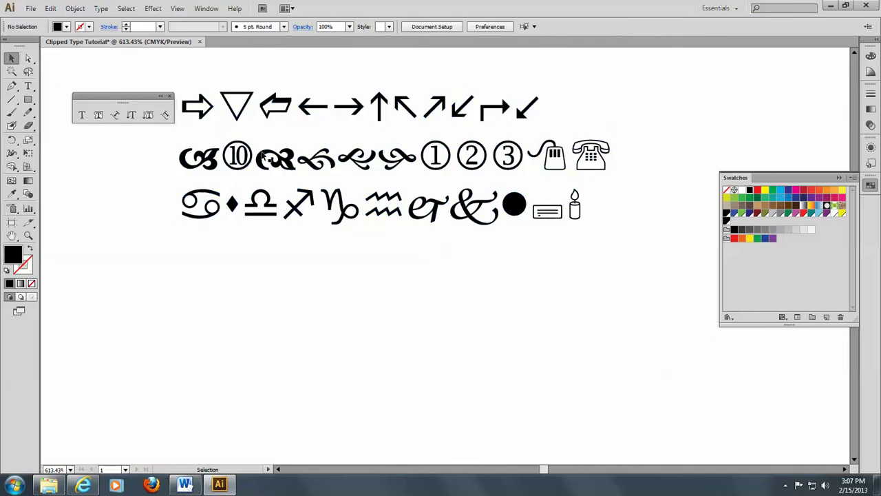
# - Pull the curly ornament out of the glyph lines and place it over the big N
pyautogui.moveTo(264, 156)
pyautogui.mouseDown()
pyautogui.moveTo(332, 240)
pyautogui.moveTo(540, 313)
pyautogui.mouseUp()
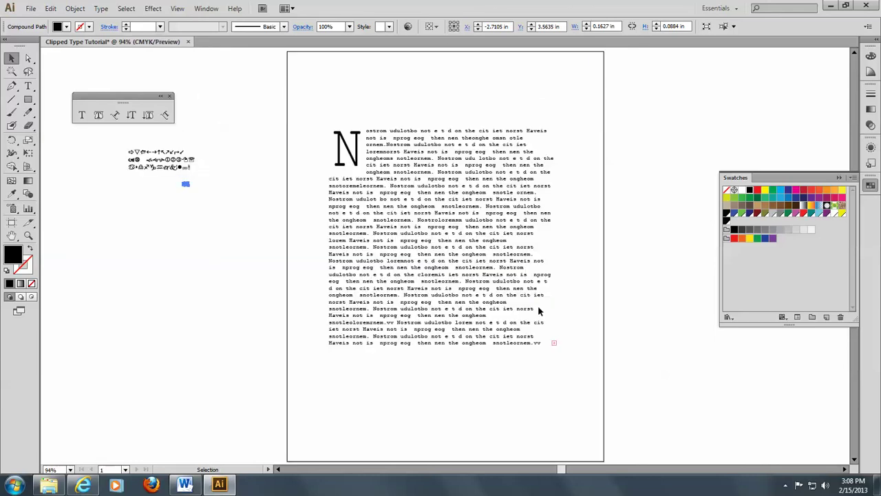
pyautogui.click(184, 183)
pyautogui.moveTo(184, 183); pyautogui.dragTo(349, 148)
pyautogui.moveTo(349, 147)
pyautogui.mouseDown()
pyautogui.moveTo(379, 179)
pyautogui.moveTo(350, 151)
pyautogui.moveTo(337, 156)
pyautogui.mouseUp()
# - Rotate the ornament clockwise along the N's diagonal and nudge it into place
pyautogui.click(28, 235)
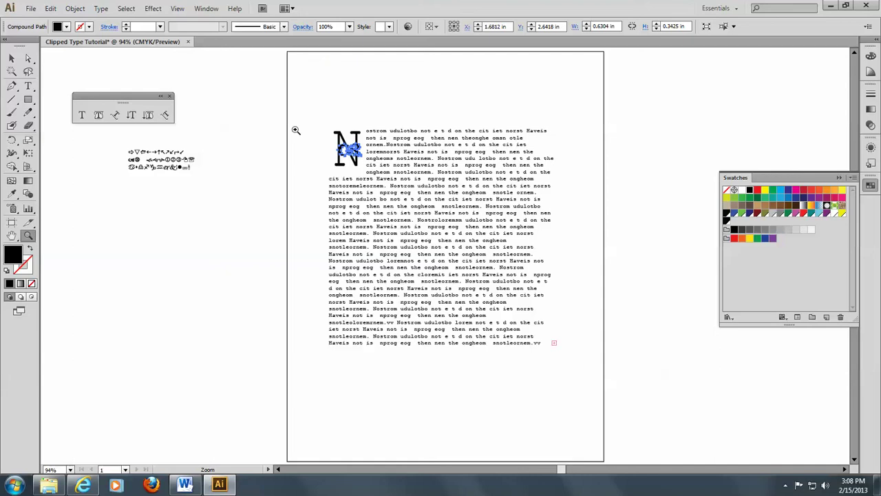
pyautogui.moveTo(305, 117); pyautogui.dragTo(426, 190)
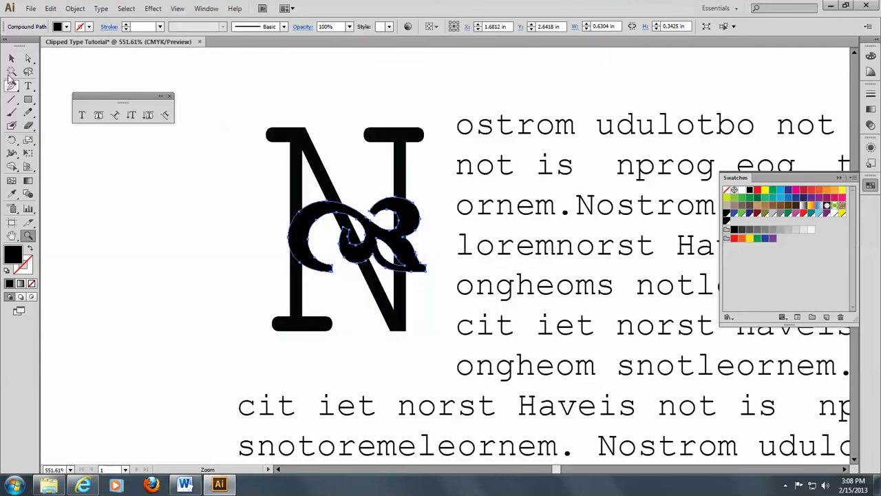
pyautogui.click(11, 58)
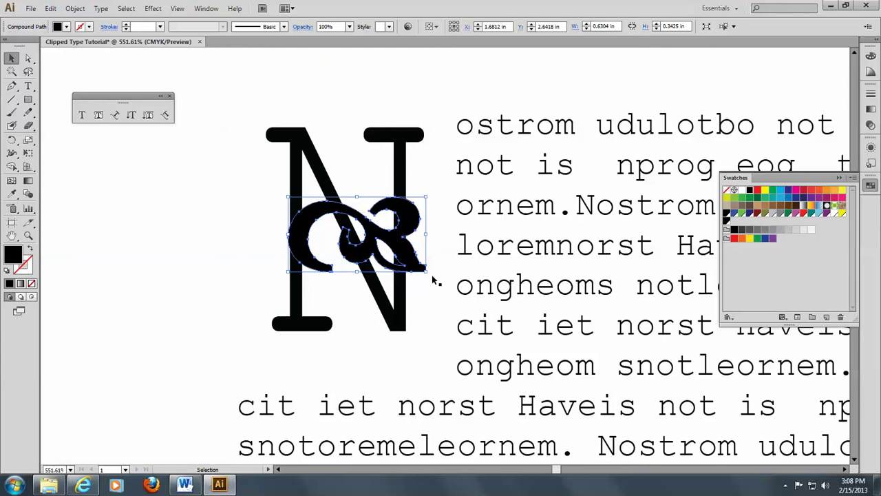
pyautogui.moveTo(434, 276); pyautogui.dragTo(348, 315)
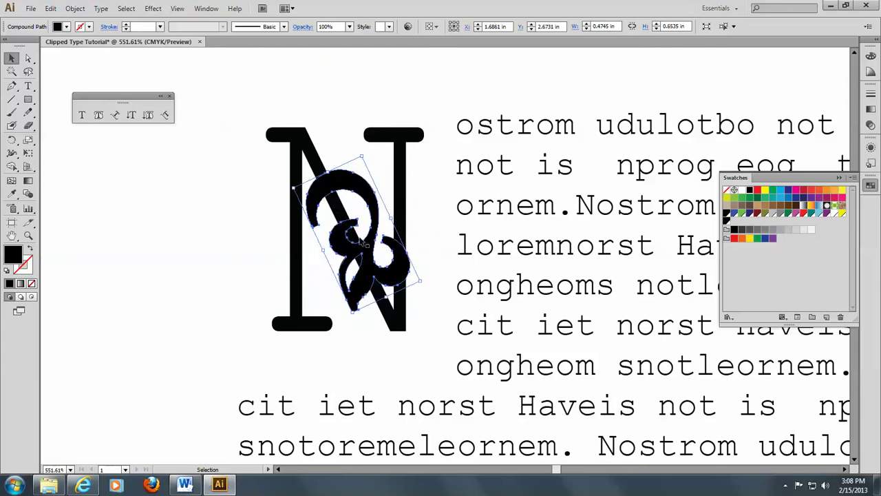
pyautogui.moveTo(360, 247); pyautogui.dragTo(357, 245)
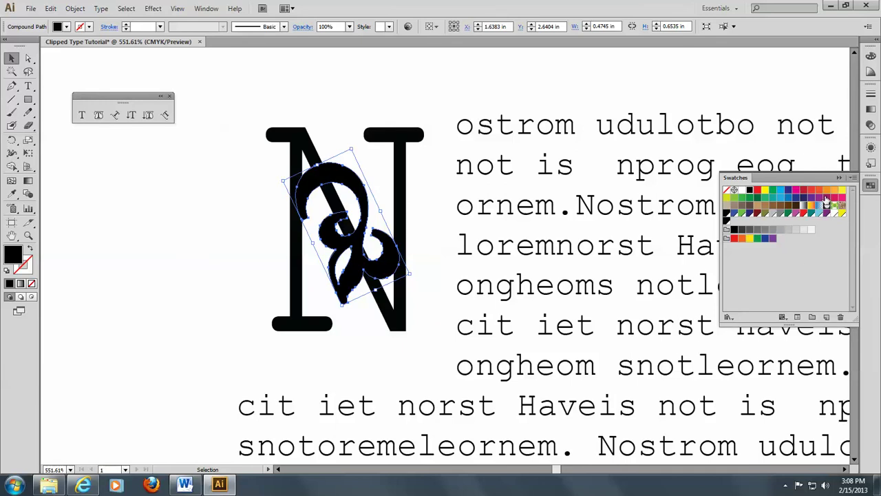
# - Apply the Orange, Yellow gradient swatch to the ornament, then zoom out and deselect
pyautogui.click(802, 206)
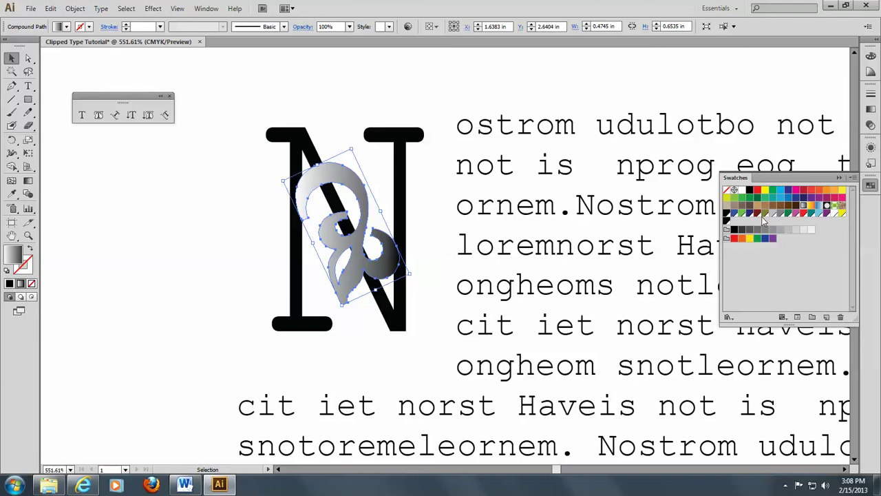
pyautogui.click(811, 205)
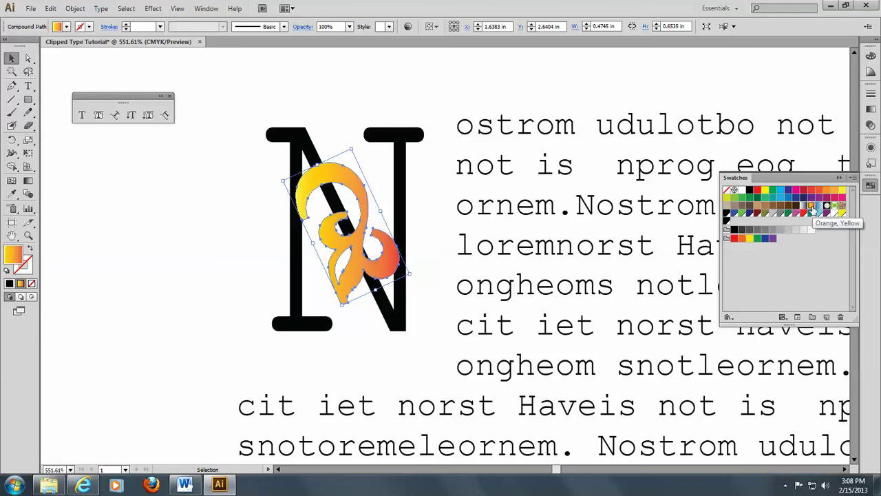
pyautogui.click(306, 90)
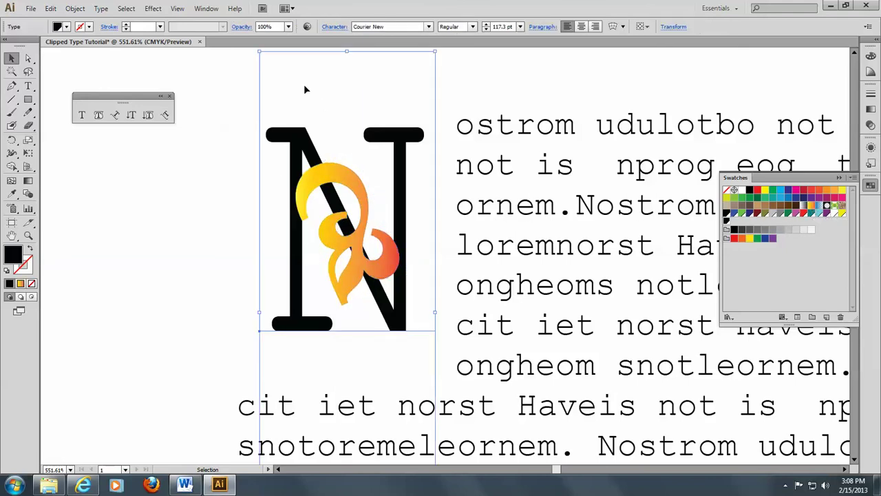
pyautogui.hotkey('ctrl', '0')
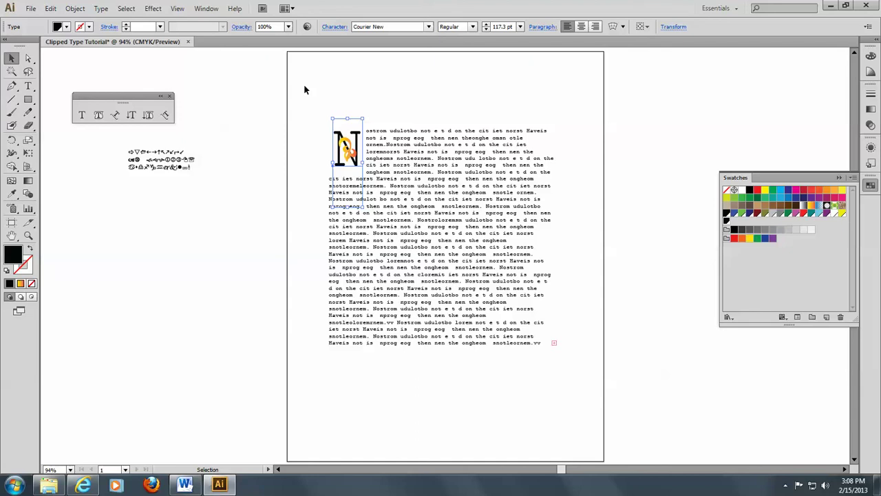
pyautogui.click(218, 99)
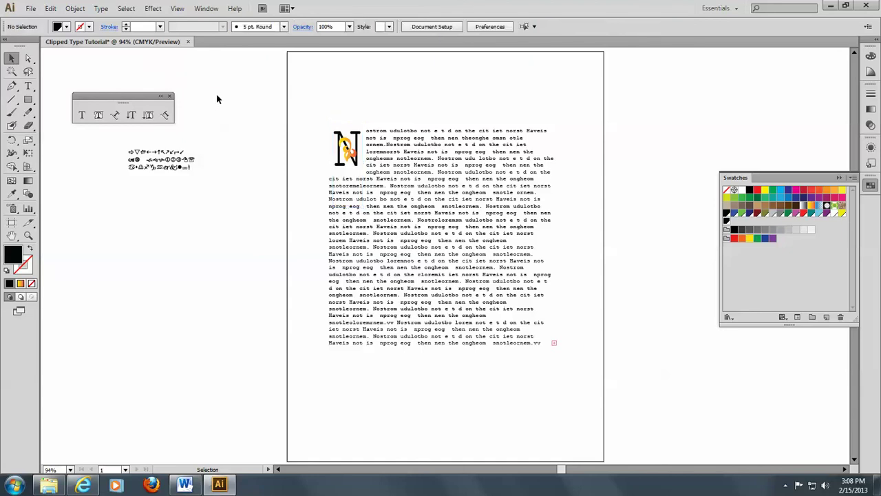